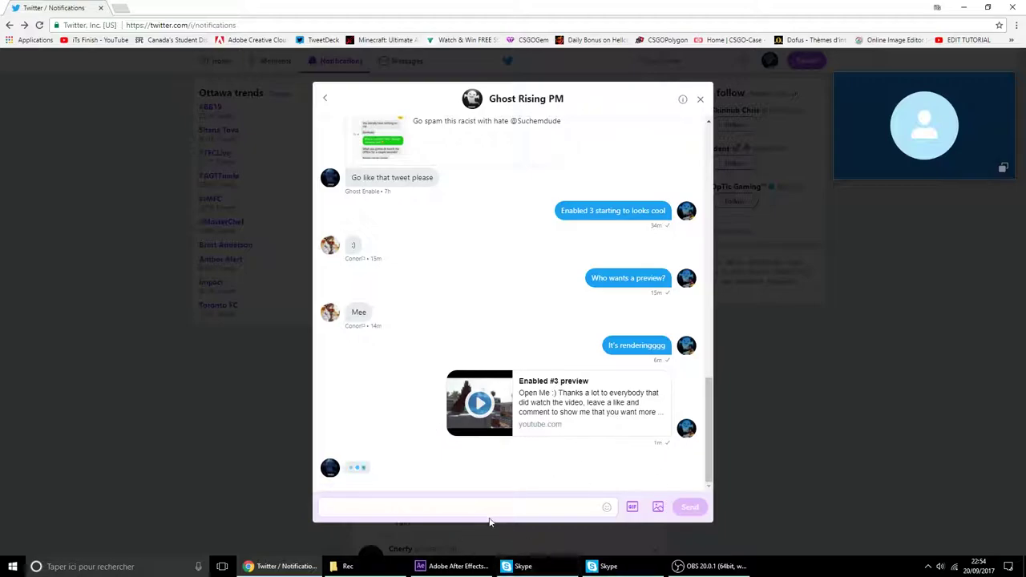
Send "whoops my bad" and "Except that what do you think?" in the Ghost Rising PM conversation.
click(443, 529)
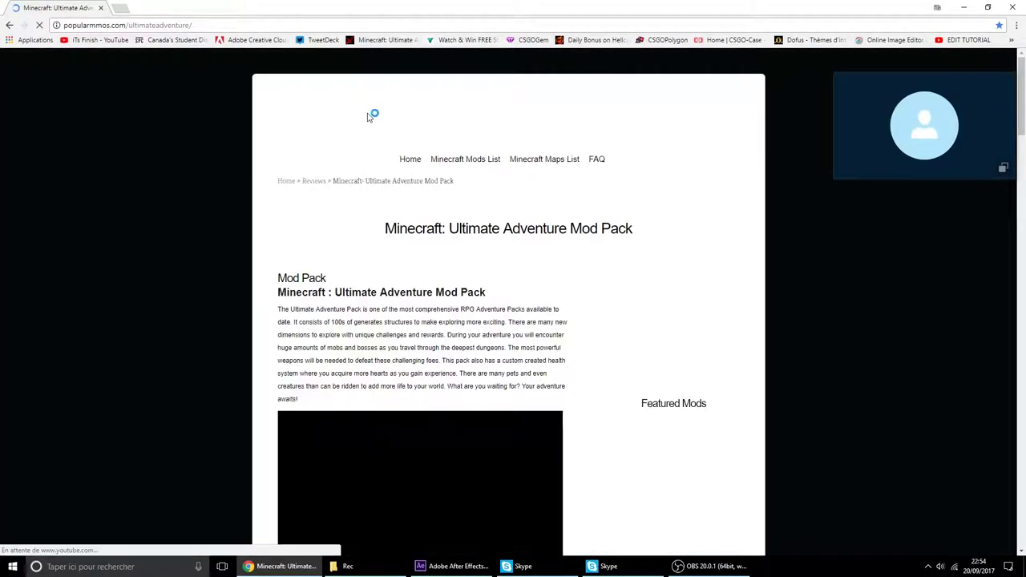
click(11, 25)
click(407, 63)
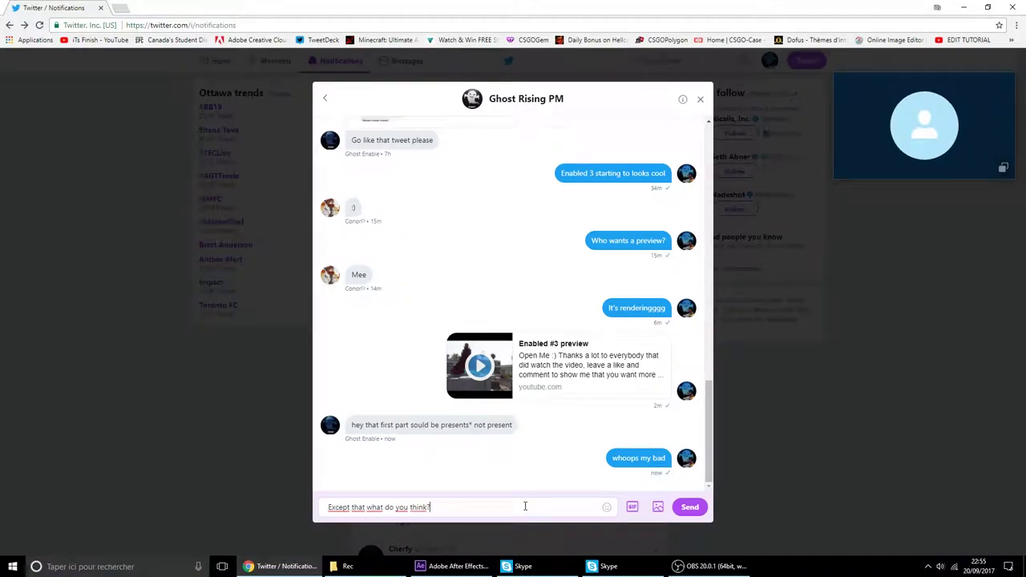
key(Return)
Switch to After Effects, change the "Present you" text layer to "Presents you" and return the current time to the composition's start.
click(451, 565)
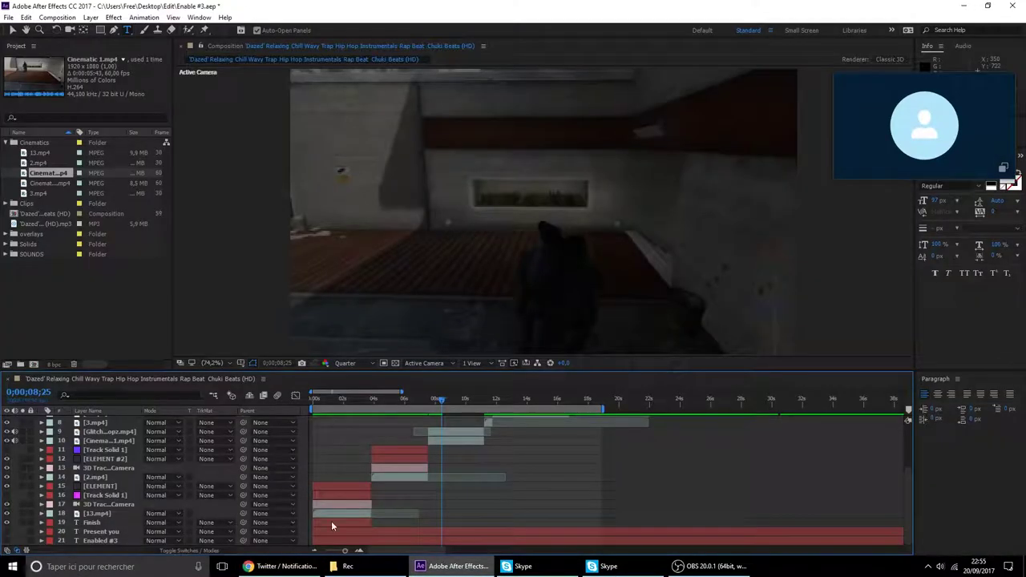
click(112, 488)
click(103, 532)
double_click(104, 531)
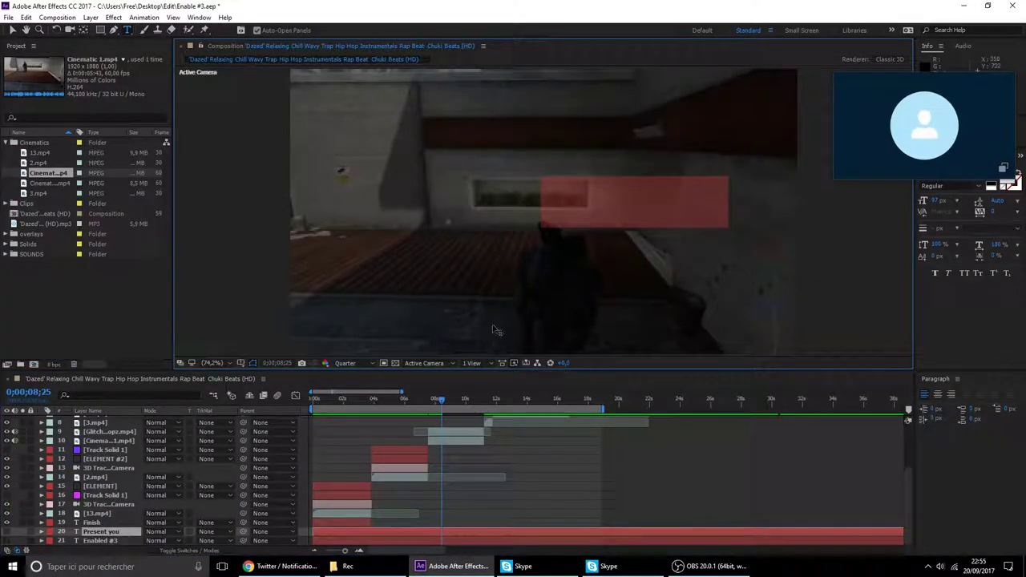
click(581, 208)
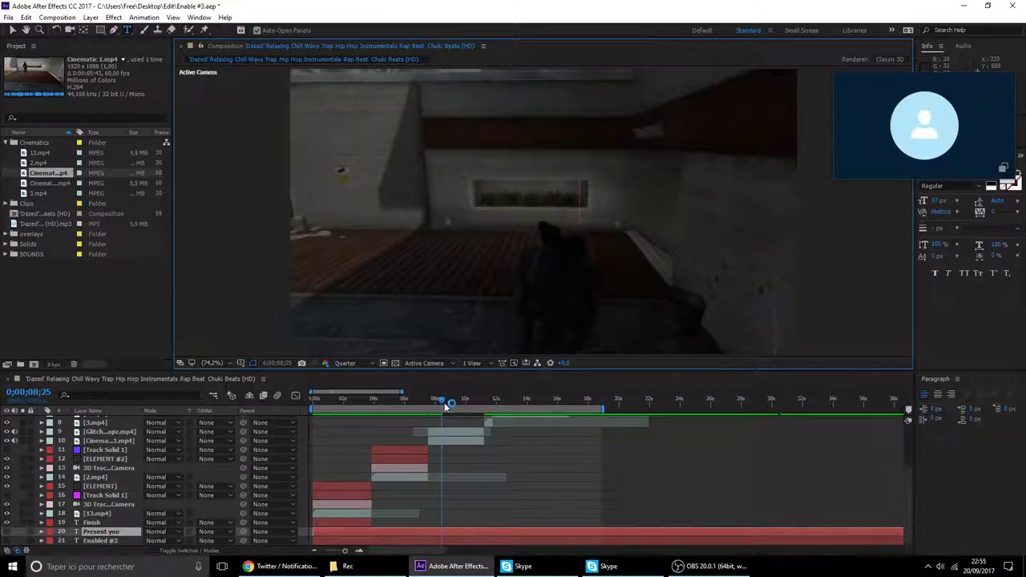
drag(444, 405, 391, 408)
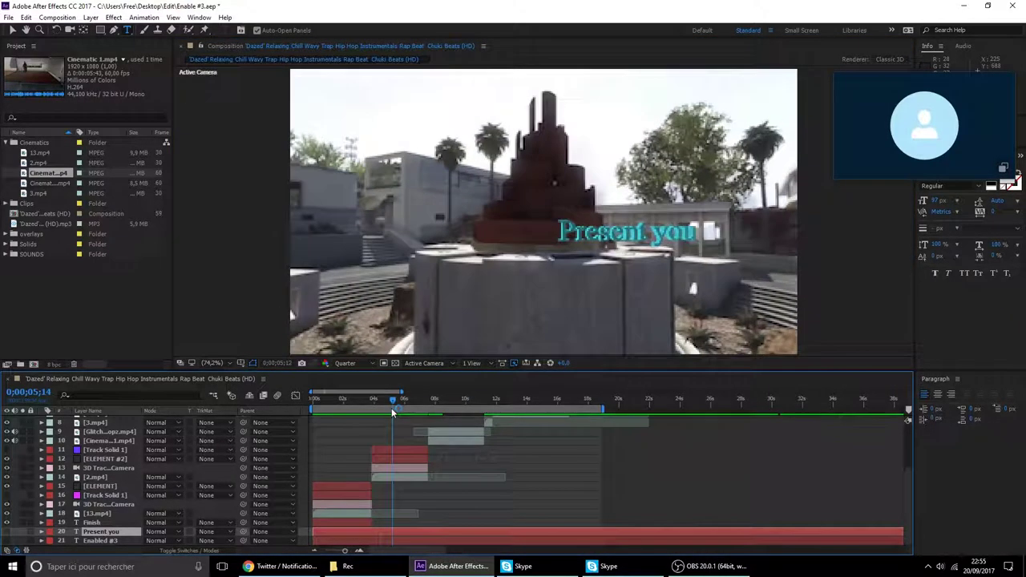
double_click(100, 533)
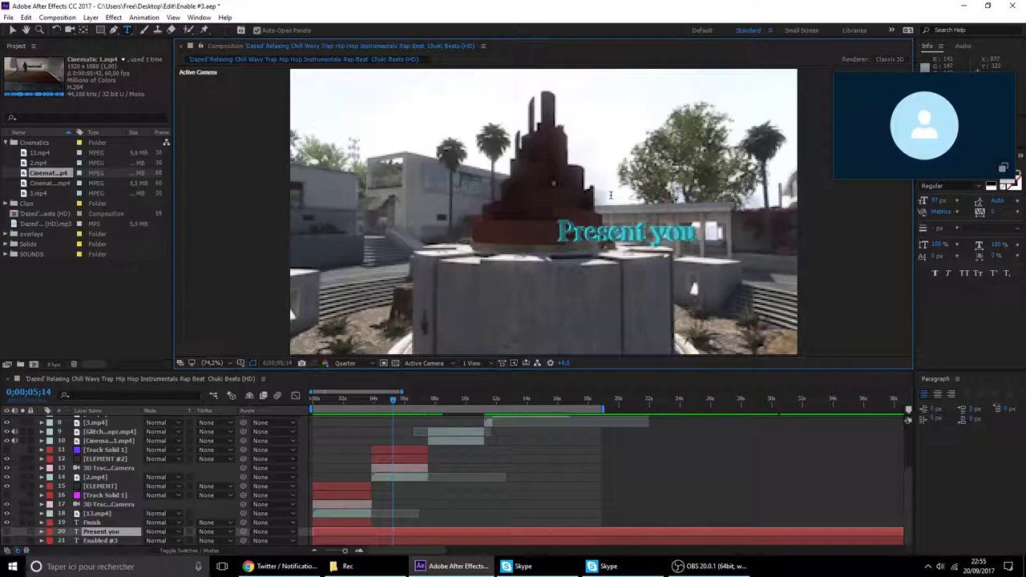
click(545, 201)
text(s)
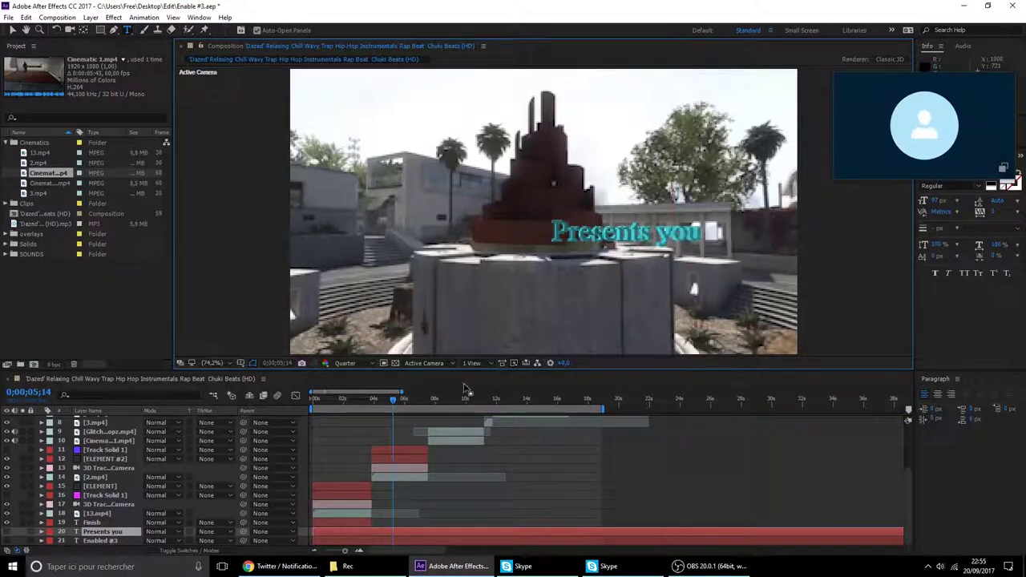
drag(392, 401, 278, 554)
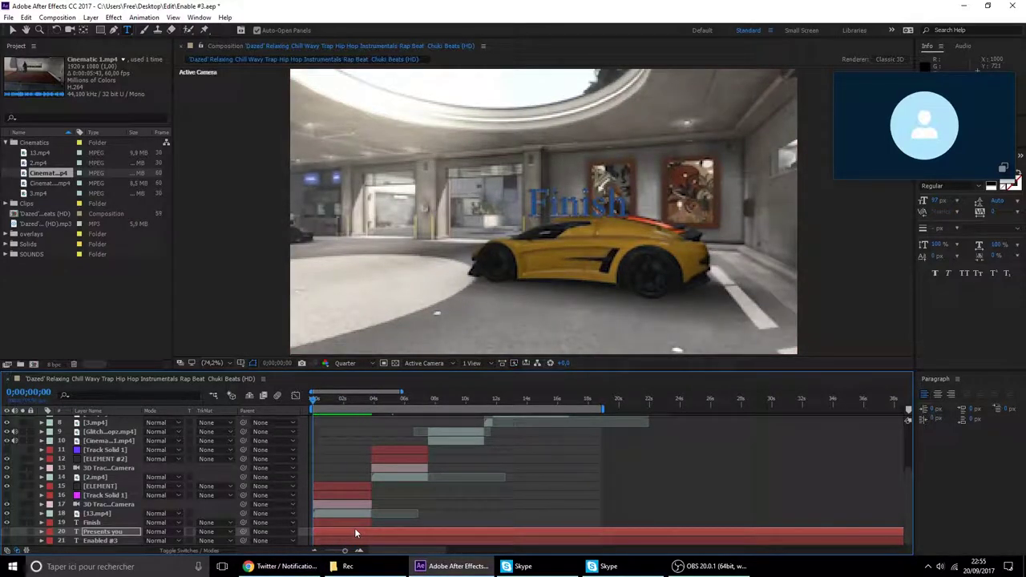
Check the recording in OBS and the replies in the Ghost Rising PM conversation on Twitter.
click(710, 566)
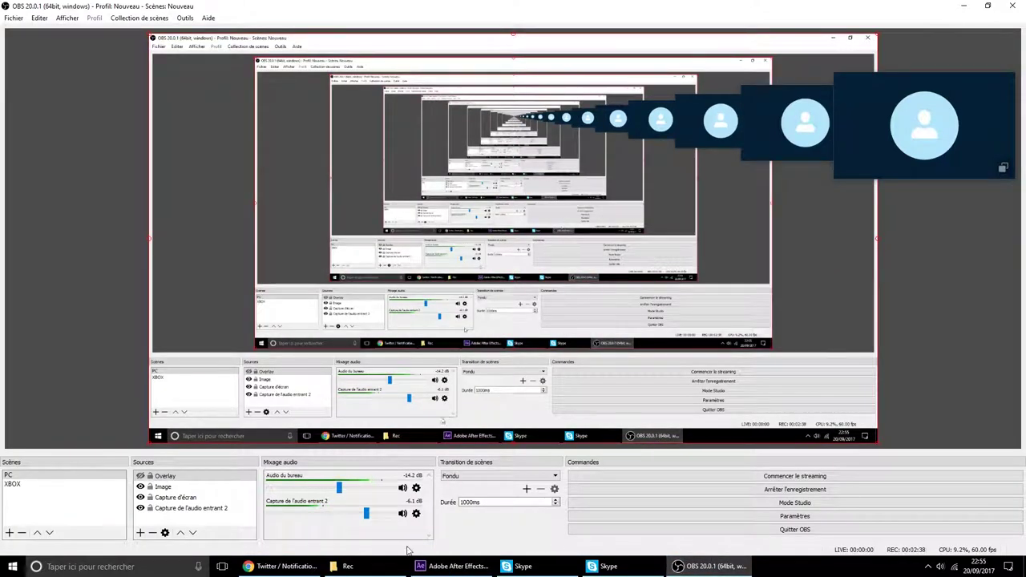
click(280, 565)
click(665, 476)
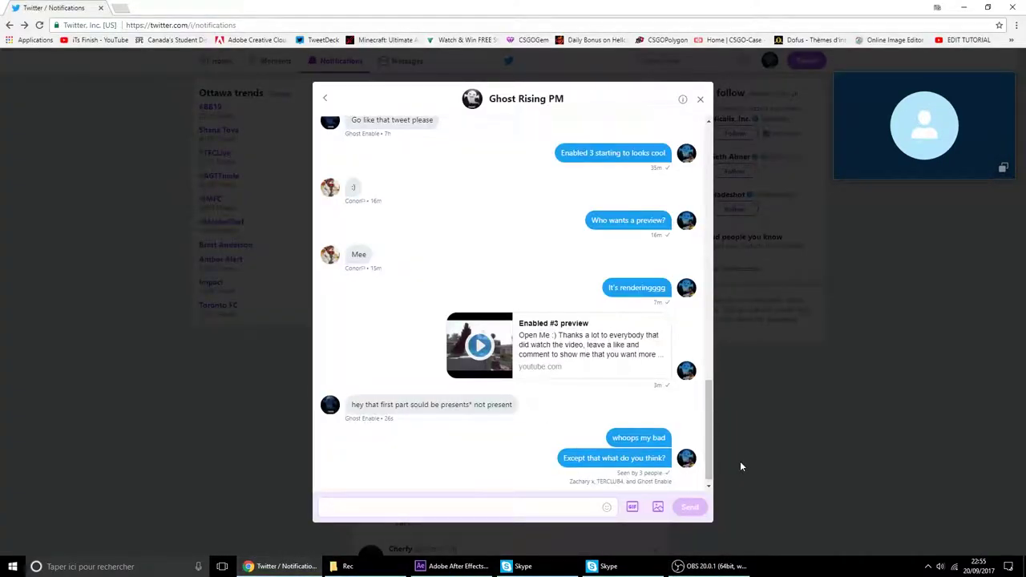
Return to the direct messages list, close the iTs Finish YouTube page and check the recording in OBS.
click(324, 98)
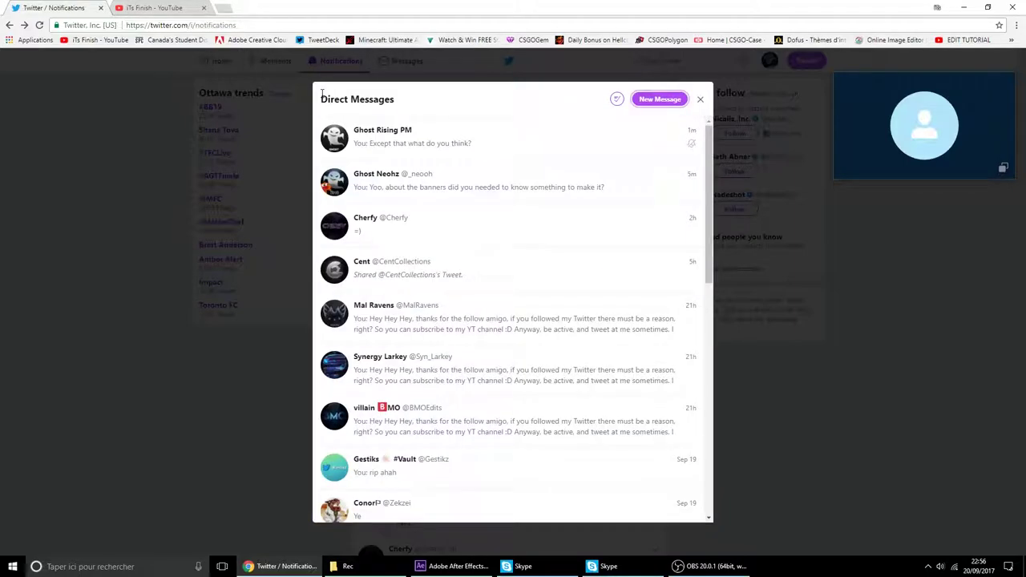
click(184, 8)
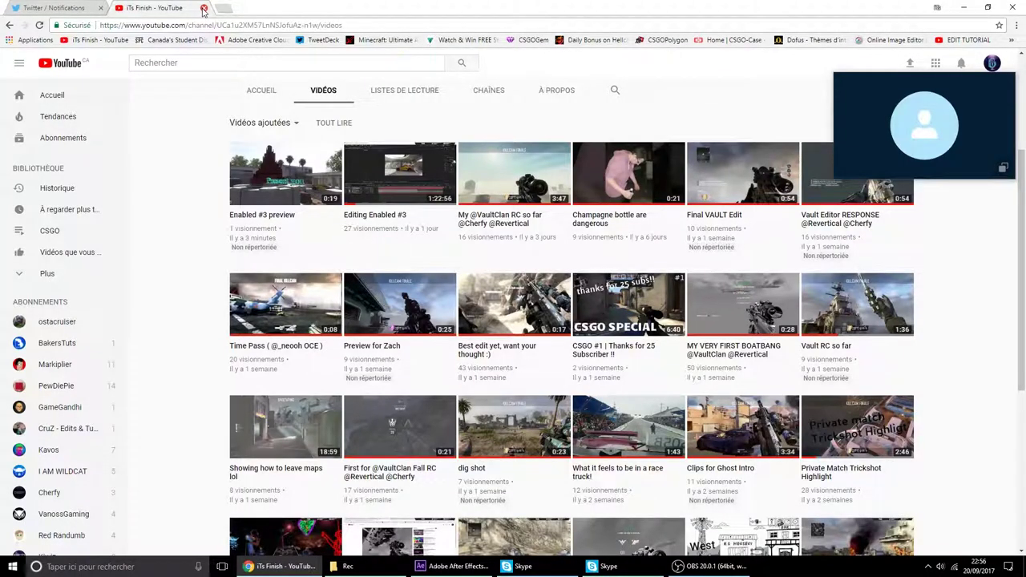
click(204, 8)
click(702, 565)
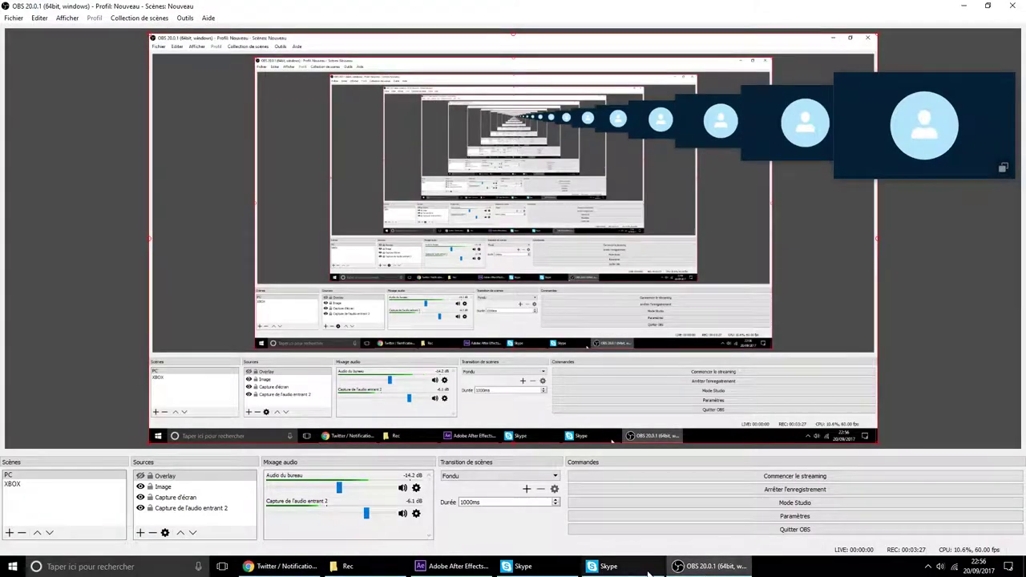
Switch to After Effects and extend the end of the composition's work area to about 32.5 seconds.
click(453, 566)
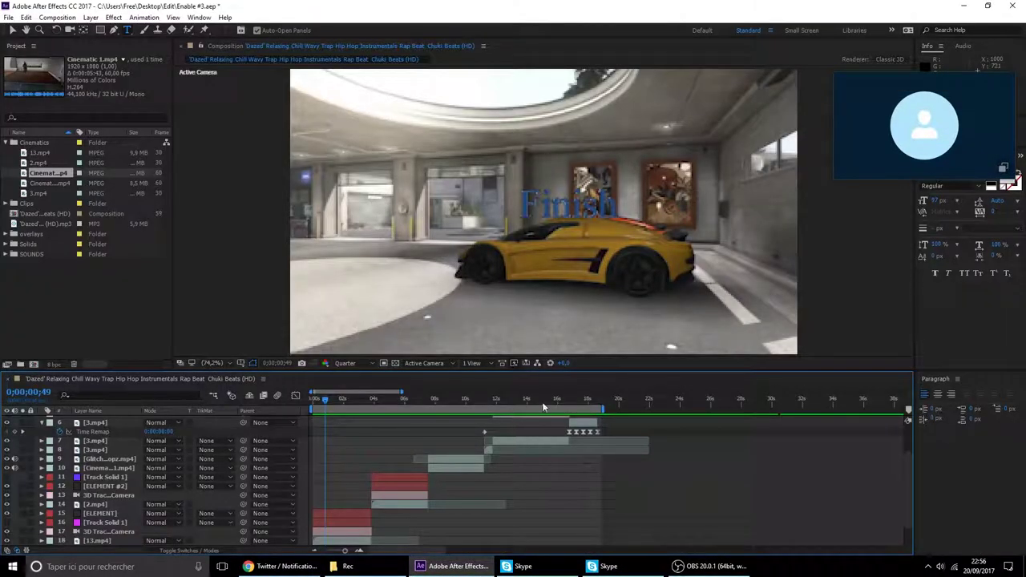
click(593, 400)
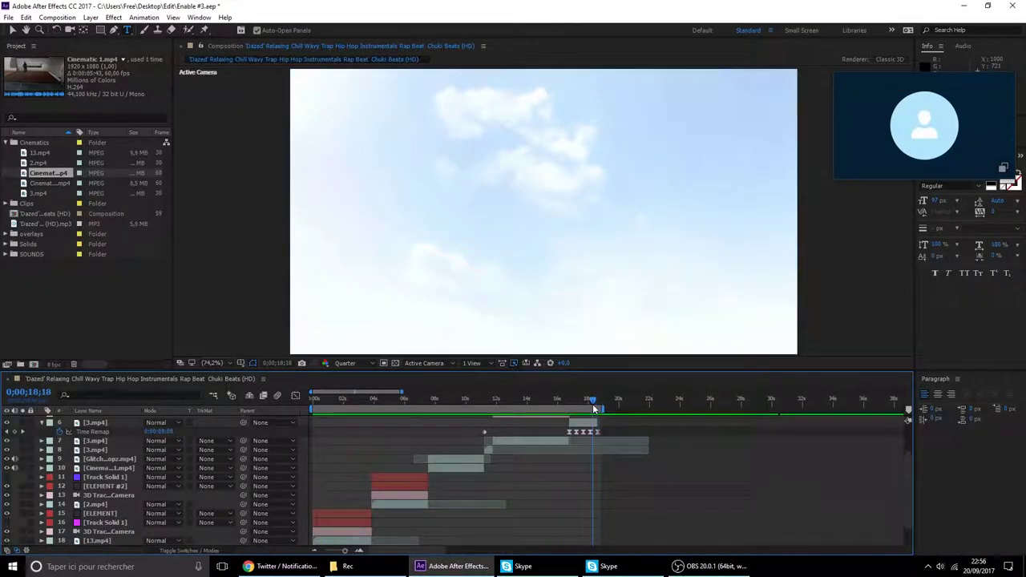
drag(606, 408, 811, 409)
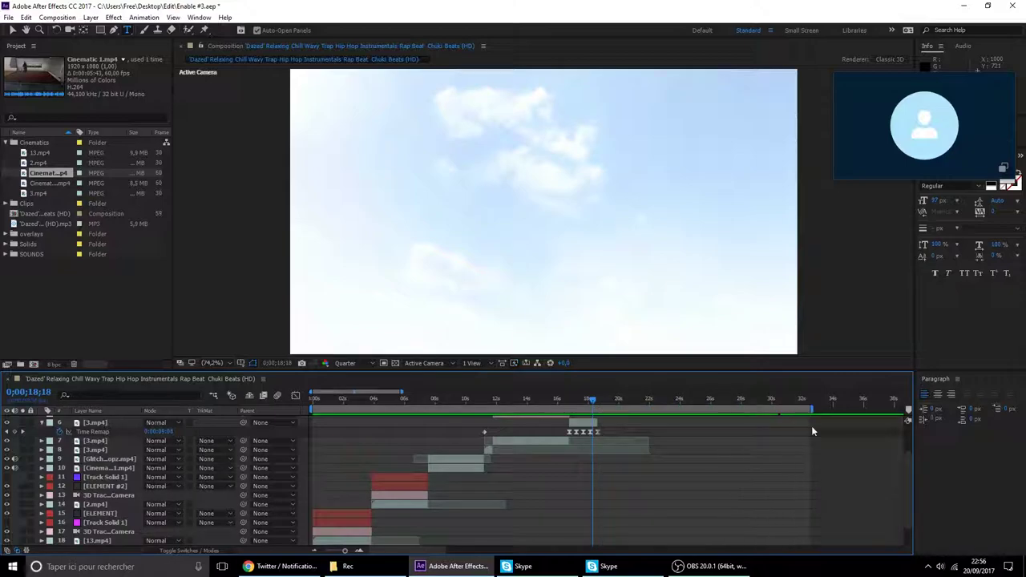
Inspect the song markers at the start of the Raid Sui clip and at the end of the last 3.mp4 clip.
scroll(793, 437, up, 2)
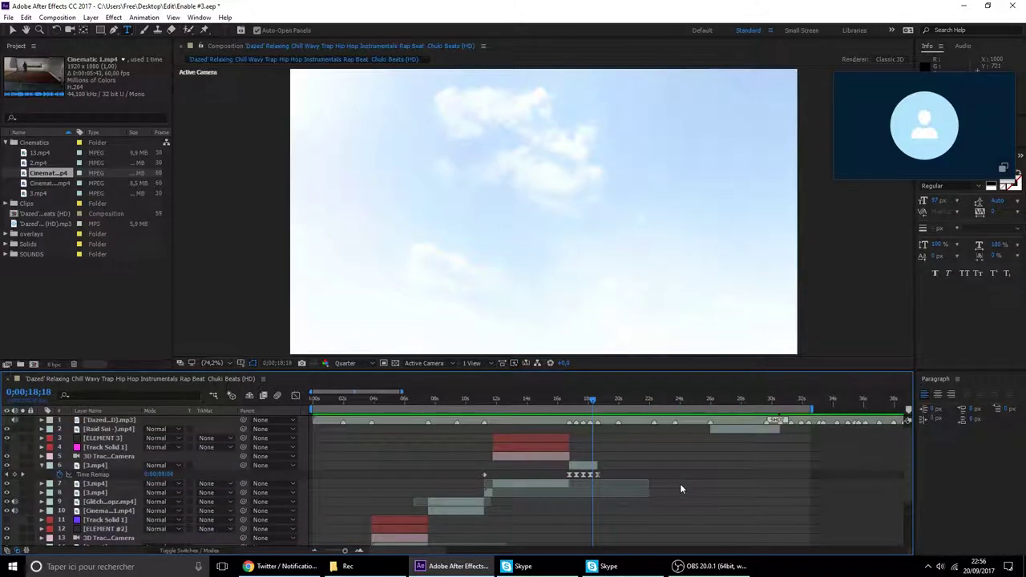
right_click(709, 422)
click(750, 459)
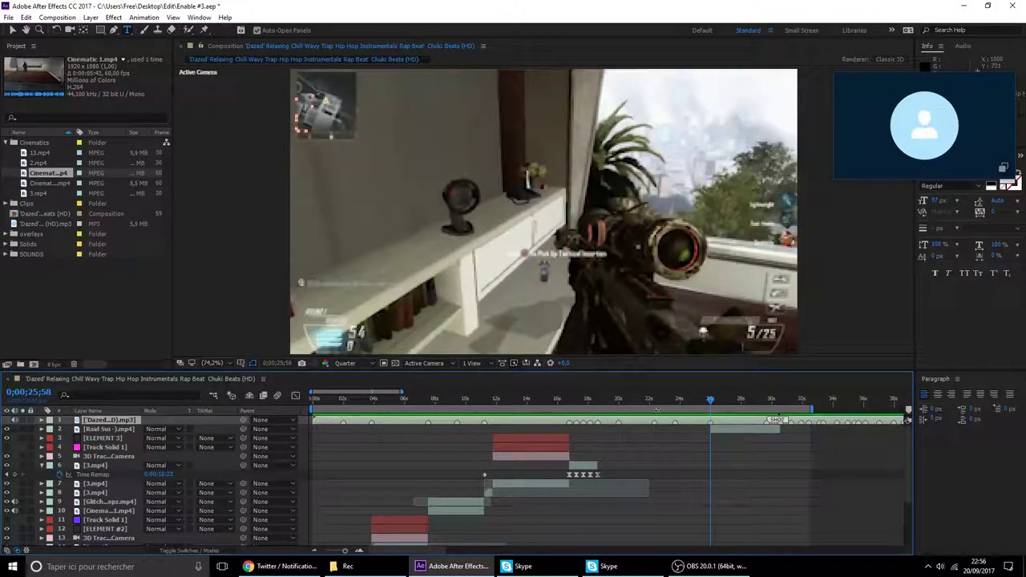
drag(656, 404, 599, 430)
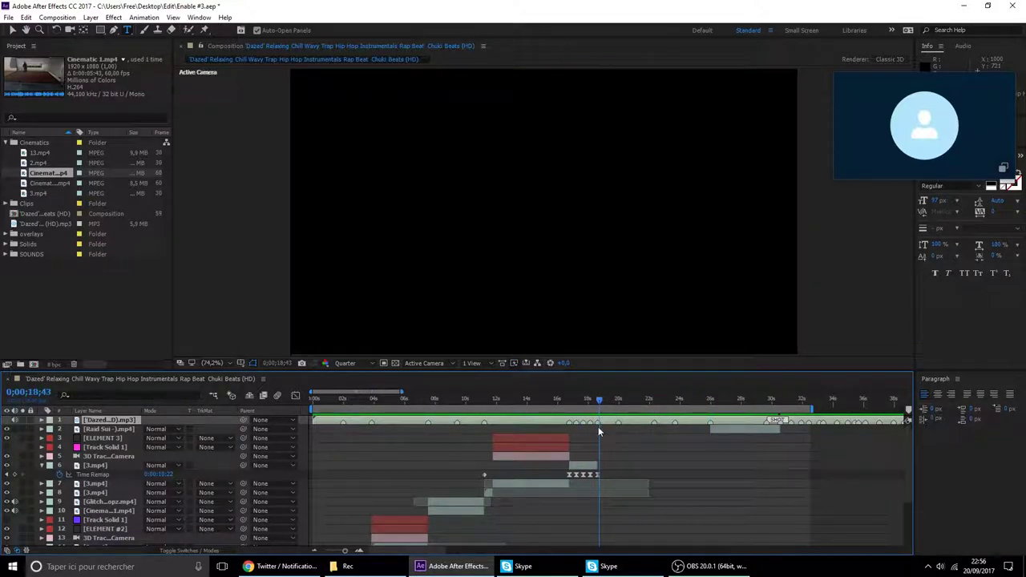
right_click(598, 422)
click(641, 470)
Glance at the Twitter direct messages and switch to the Rec folder in File Explorer.
click(286, 566)
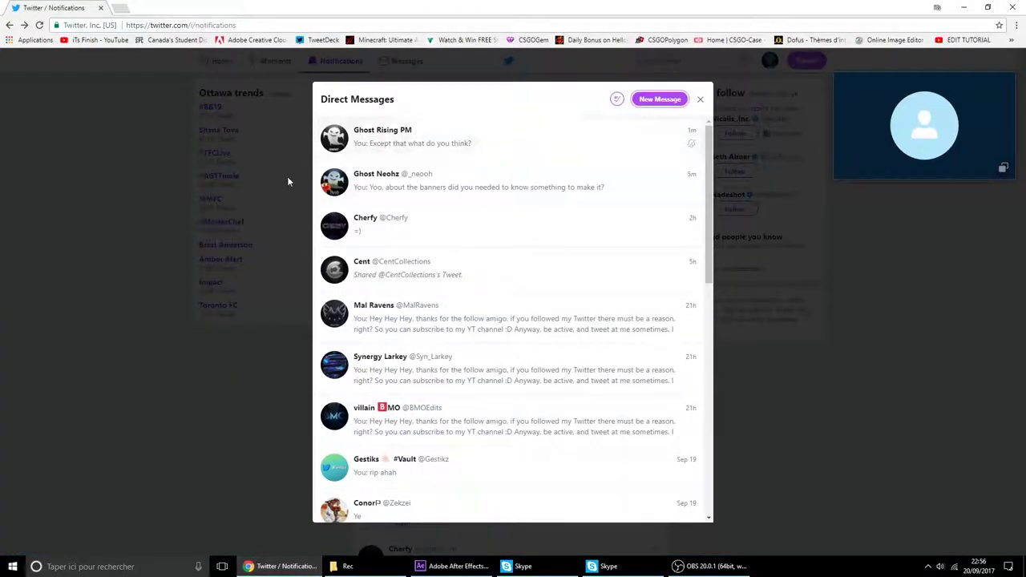
click(347, 566)
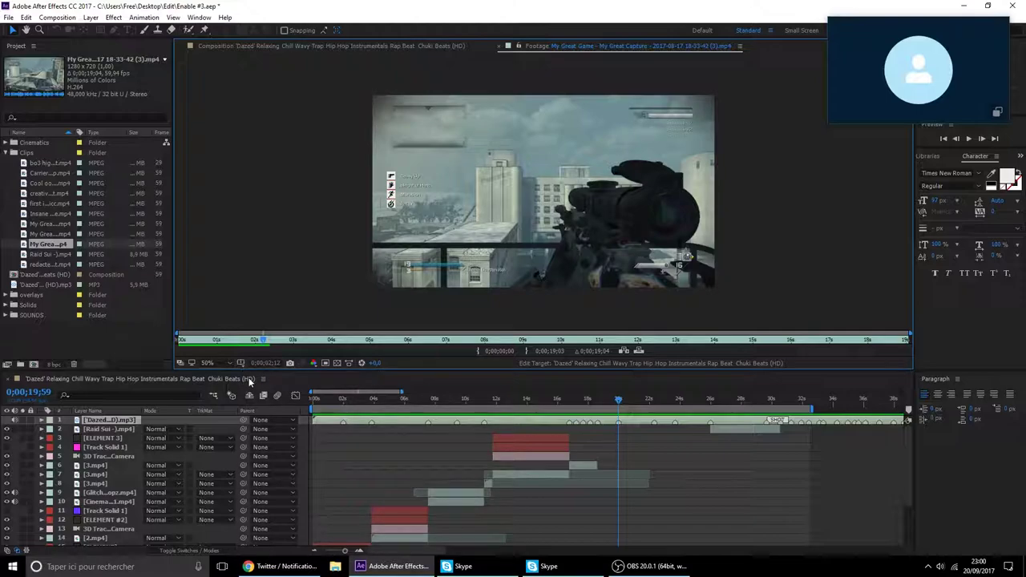
Trim the My Great Capture (3) footage from 0;00;02;12 to 0;00;03;36 and add it to the composition after the last 3.mp4 clip.
click(477, 351)
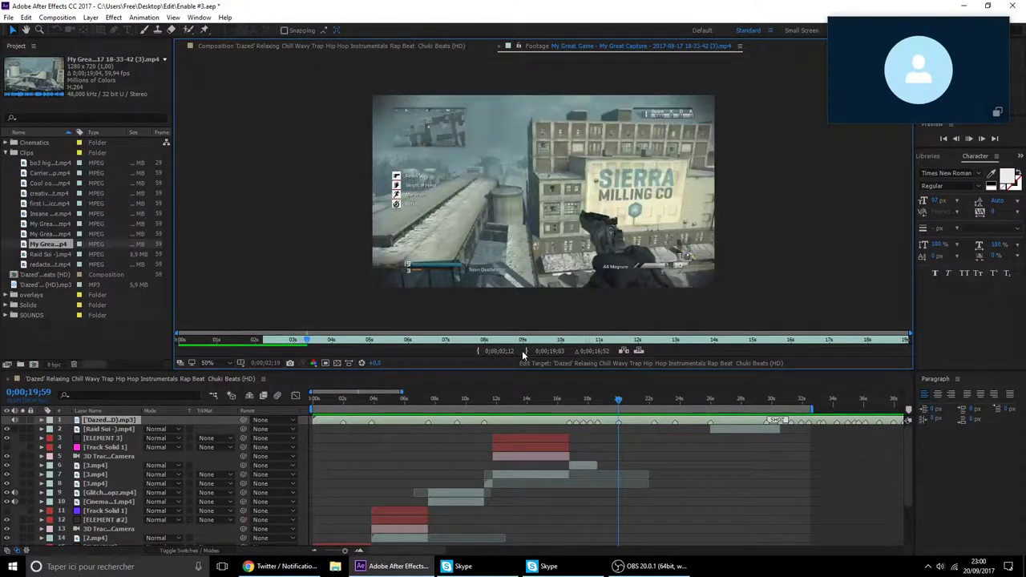
click(525, 353)
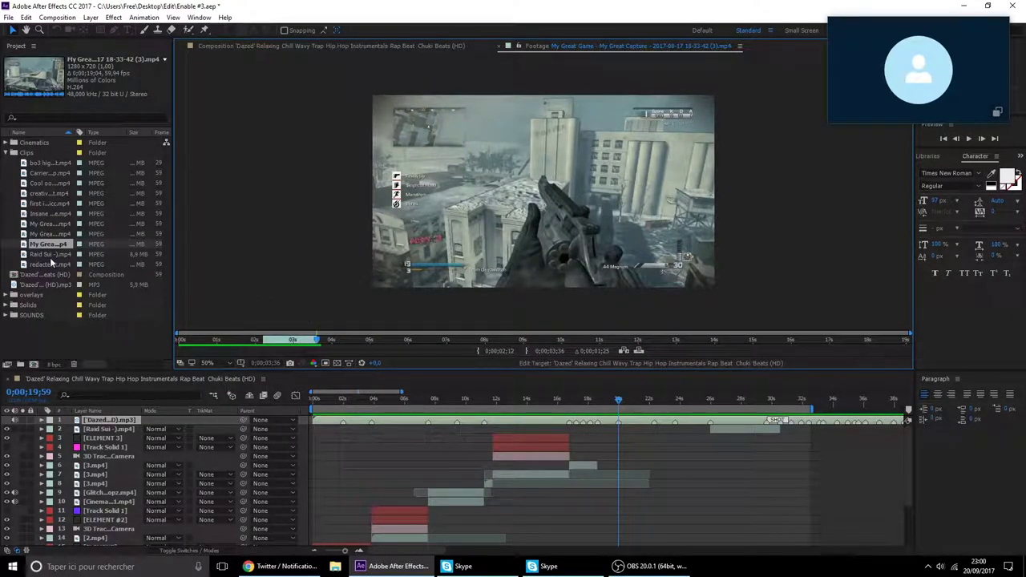
drag(56, 247, 597, 462)
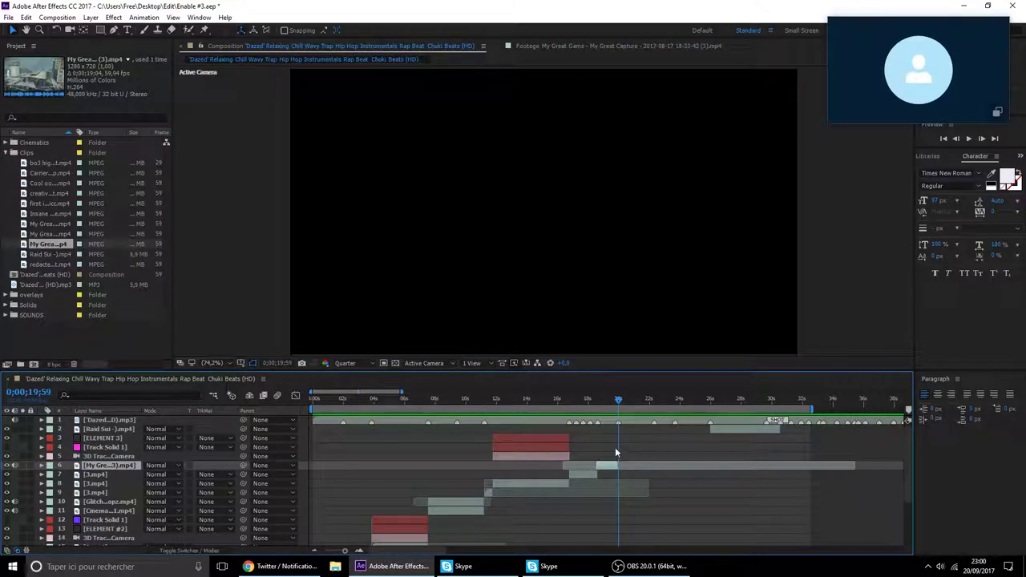
Align the start of the My Great Capture clip with the song marker at 0;00;18;36.
right_click(598, 423)
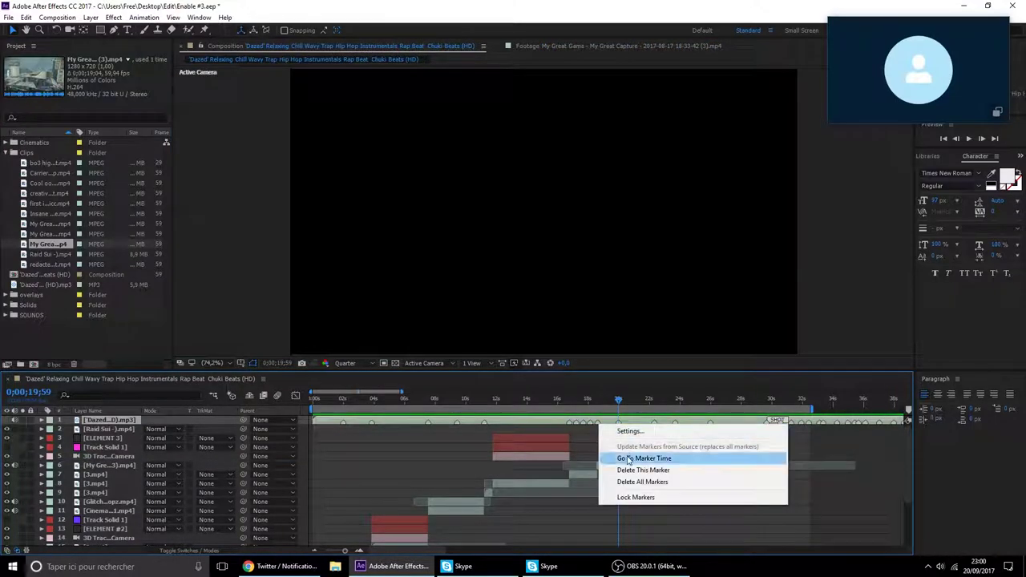
click(623, 457)
click(359, 551)
click(359, 551)
click(359, 550)
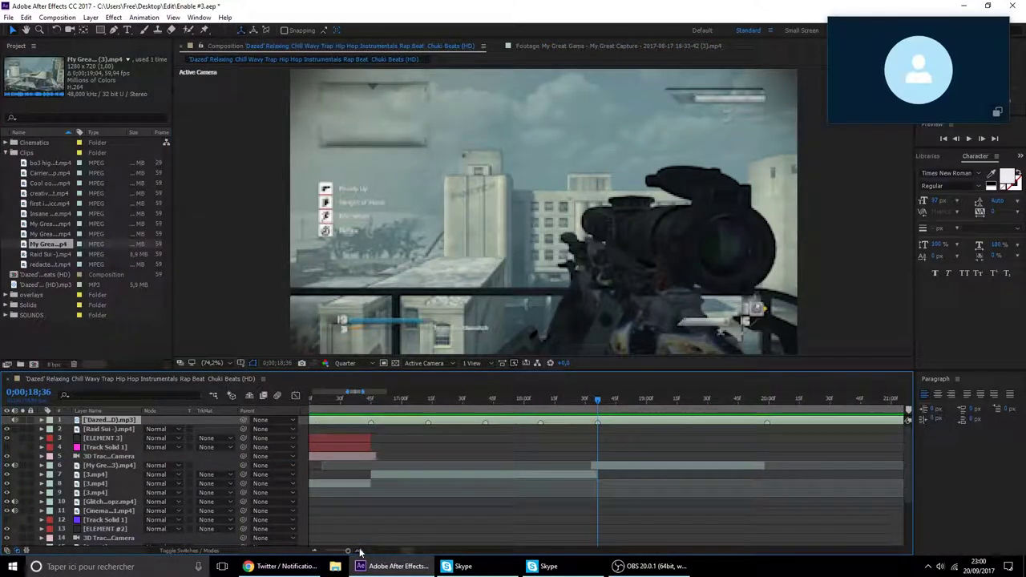
click(359, 550)
drag(619, 471, 623, 469)
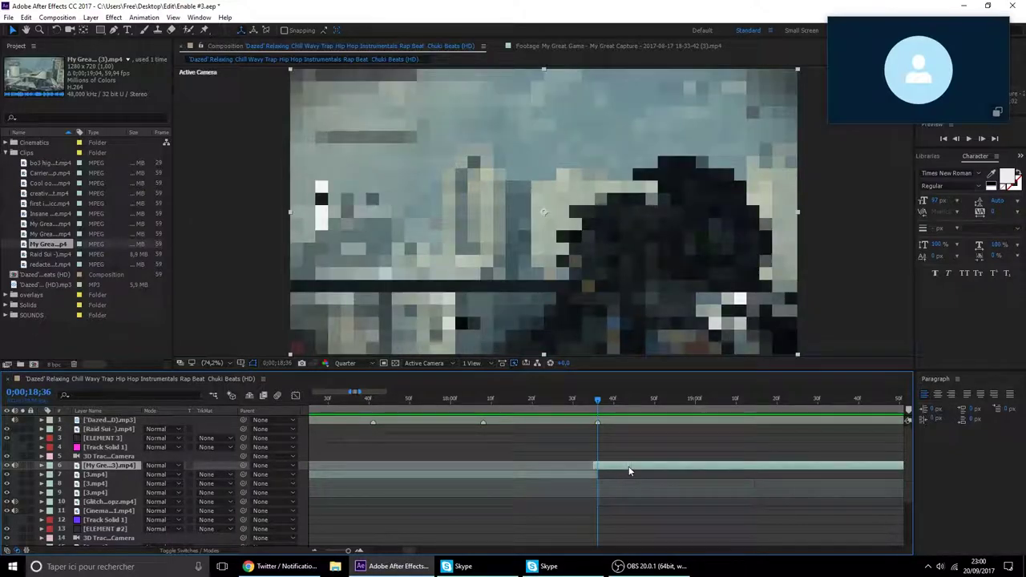
click(315, 550)
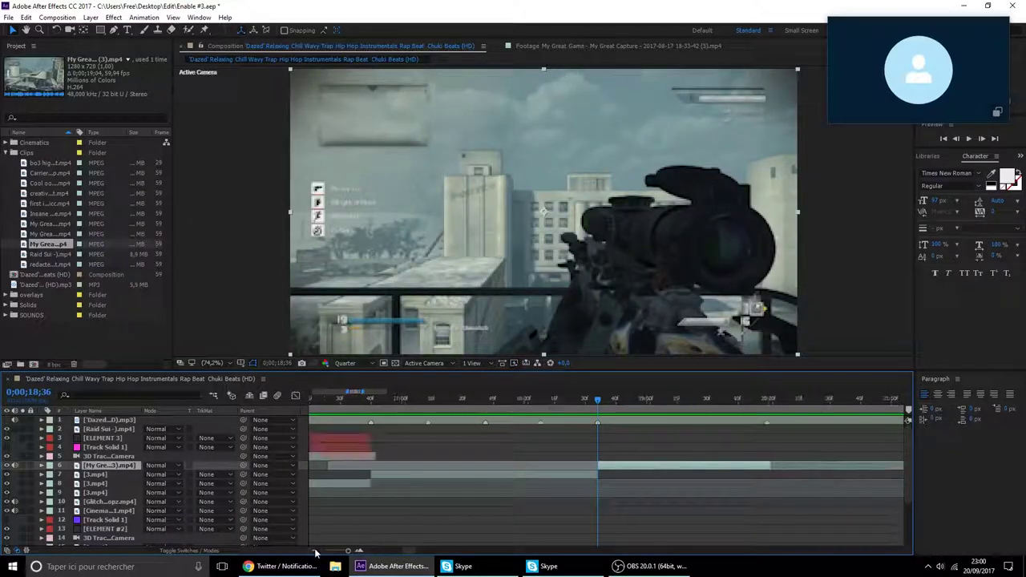
click(315, 551)
Split the My Great Capture clip at the song marker at 0;00;19;59 and delete the part after it.
right_click(681, 423)
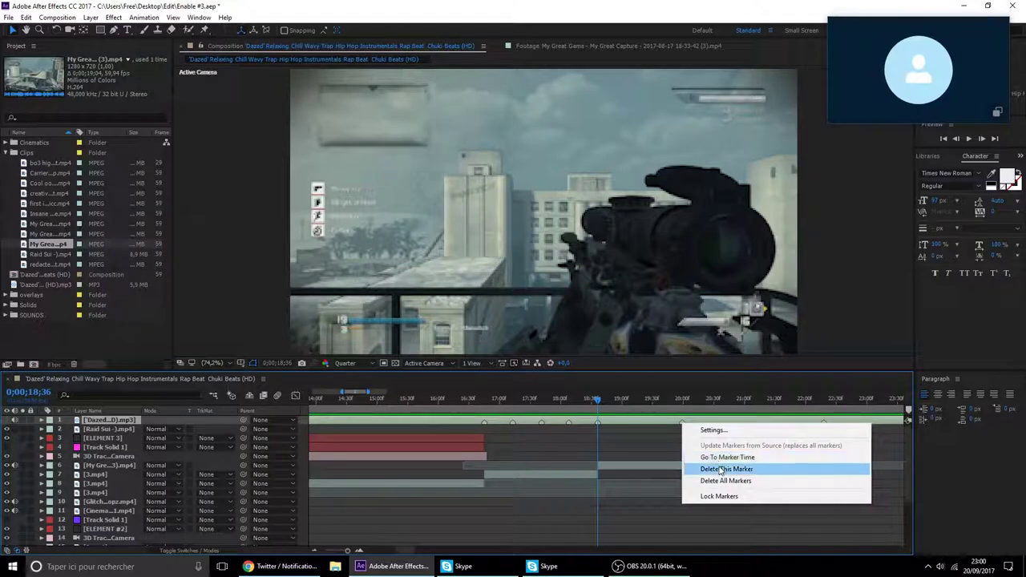
click(716, 460)
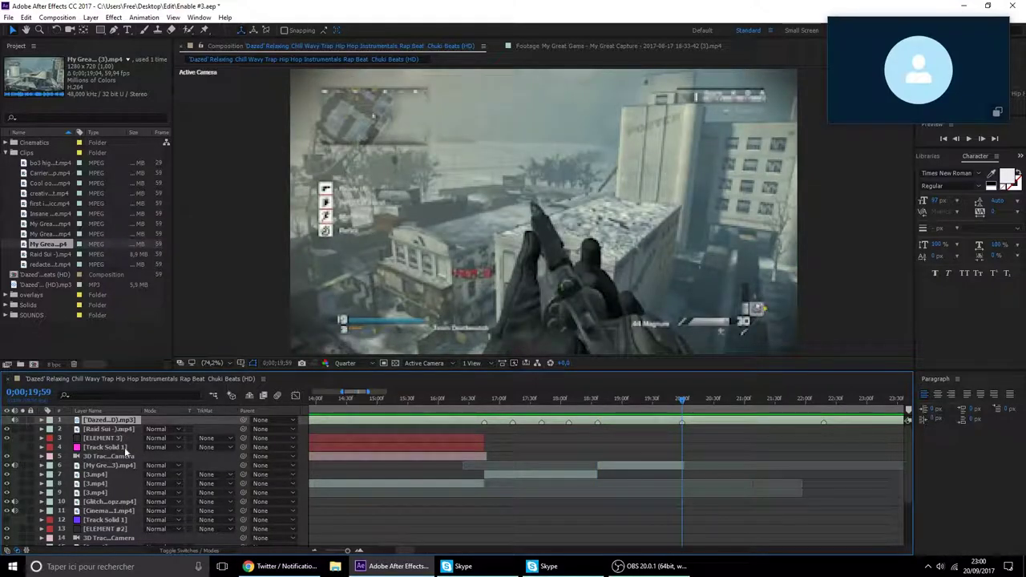
click(122, 466)
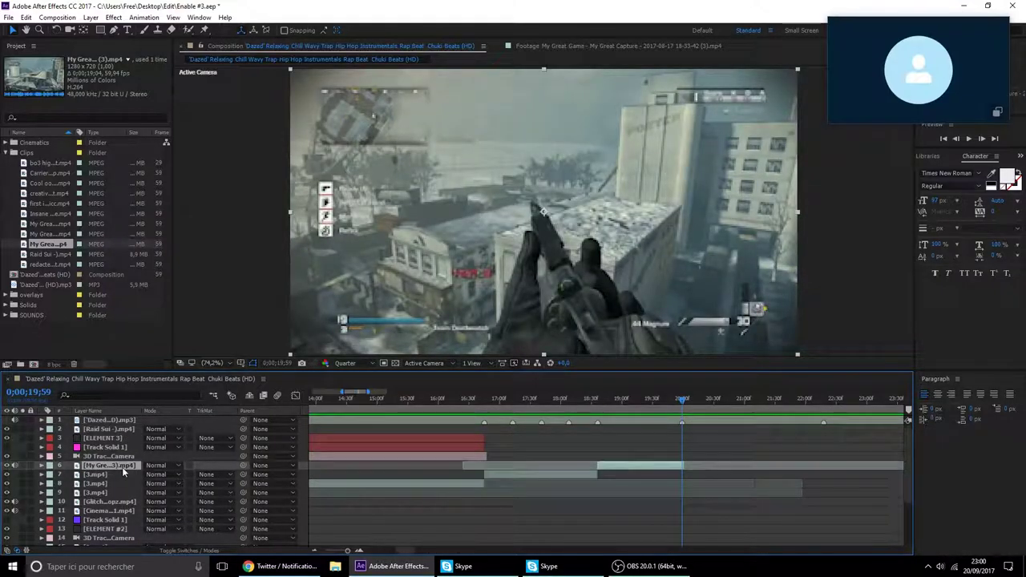
key(ctrl+d)
key(Delete)
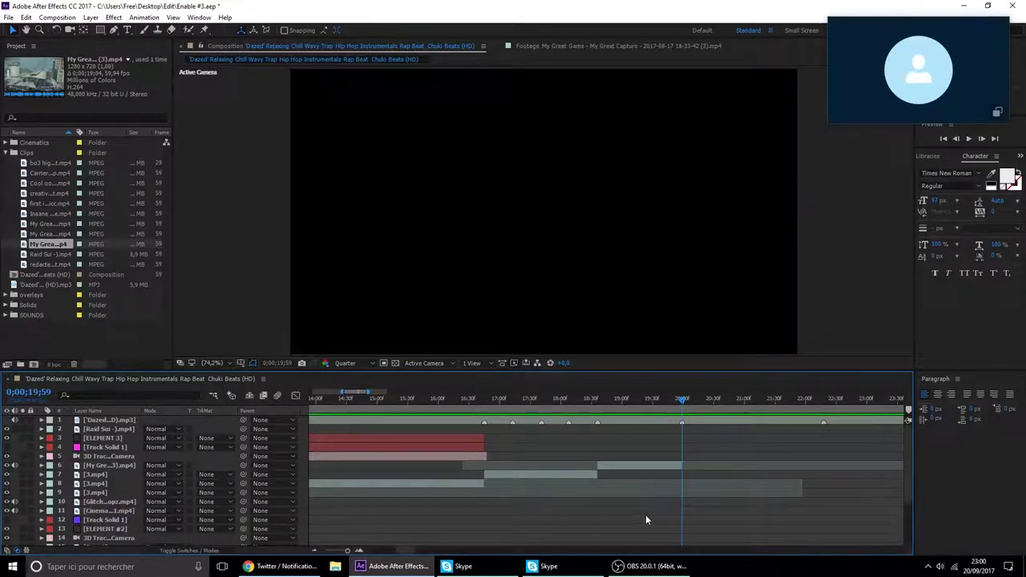
Start an Opacity animation on the My Great Capture (3) layer at 0;00;19;25 and adjust its opacity value.
drag(685, 395, 646, 425)
click(116, 467)
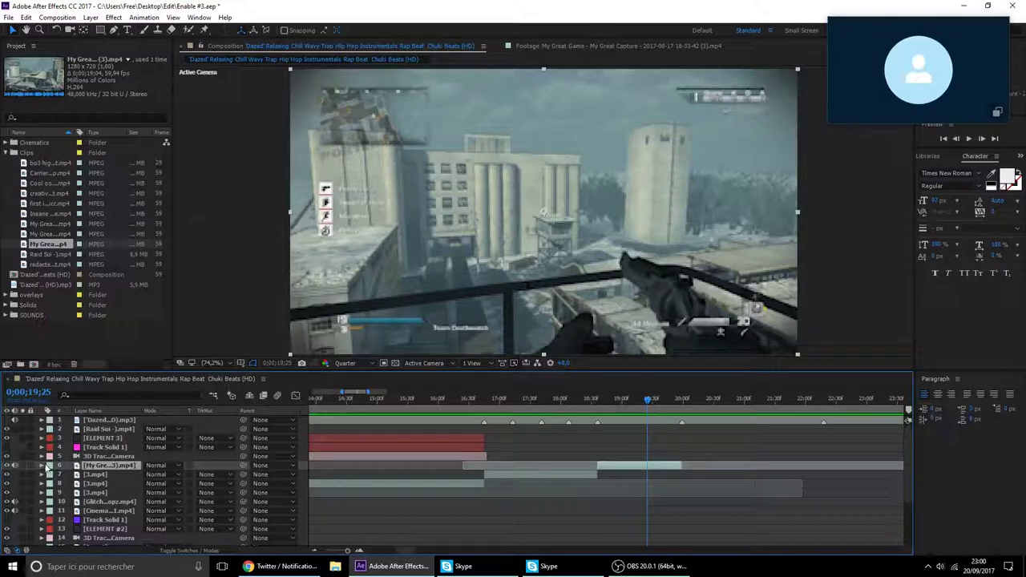
click(42, 465)
click(51, 474)
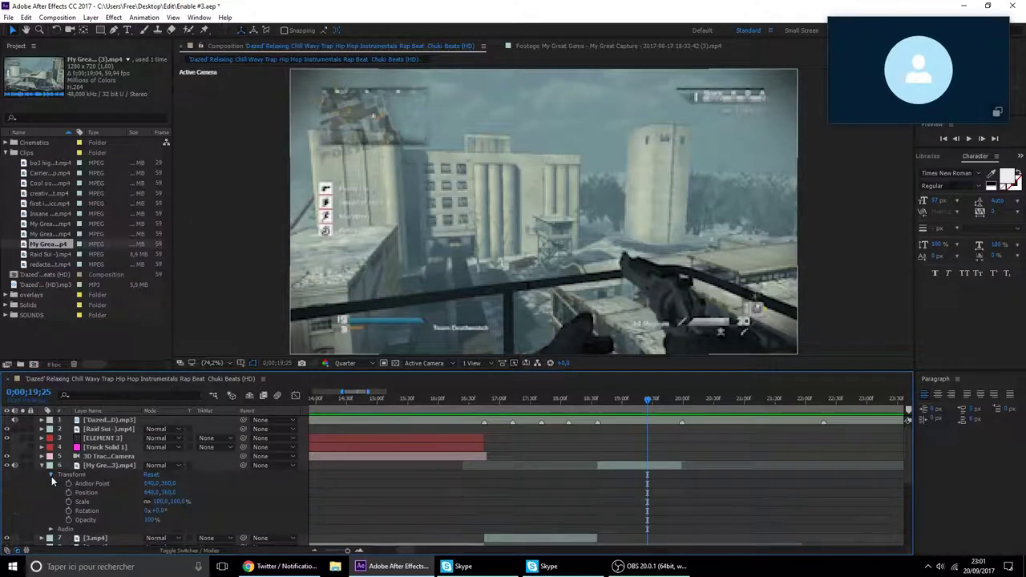
click(69, 519)
drag(151, 519, 112, 520)
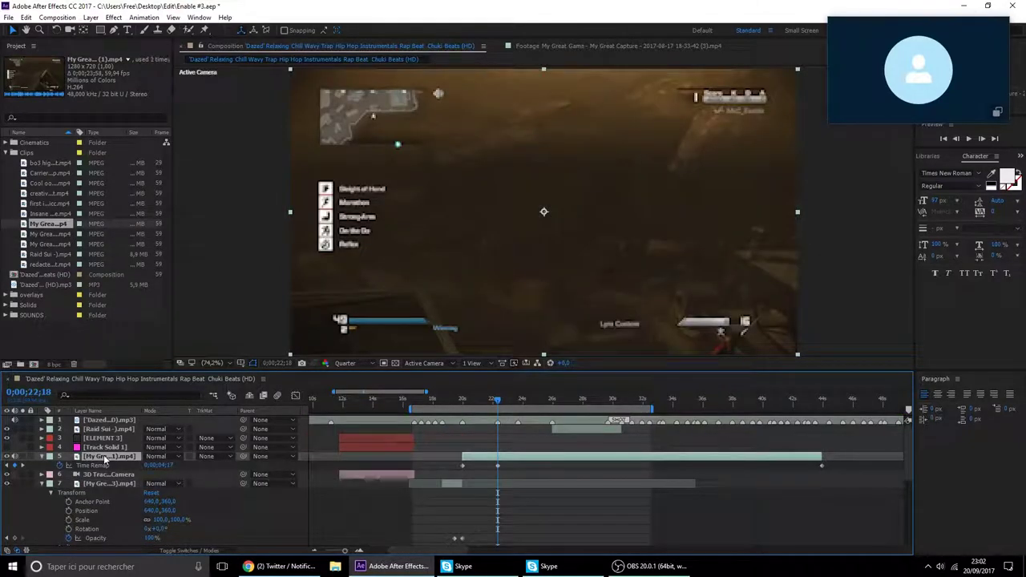
Split the My Great Capture (1) clip at 0;00;22;18 and remove the part after it.
key(ctrl+shift+d)
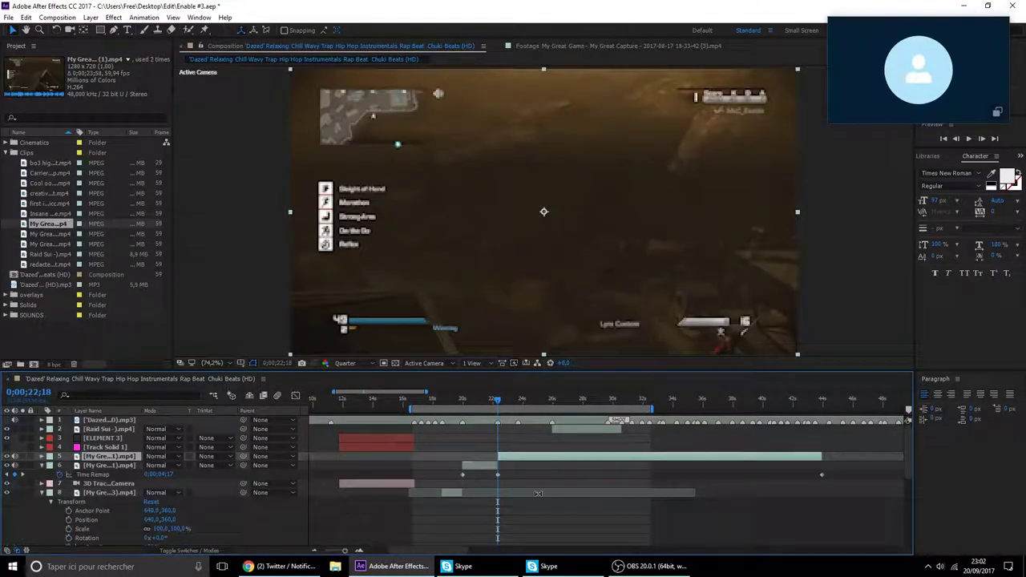
click(281, 566)
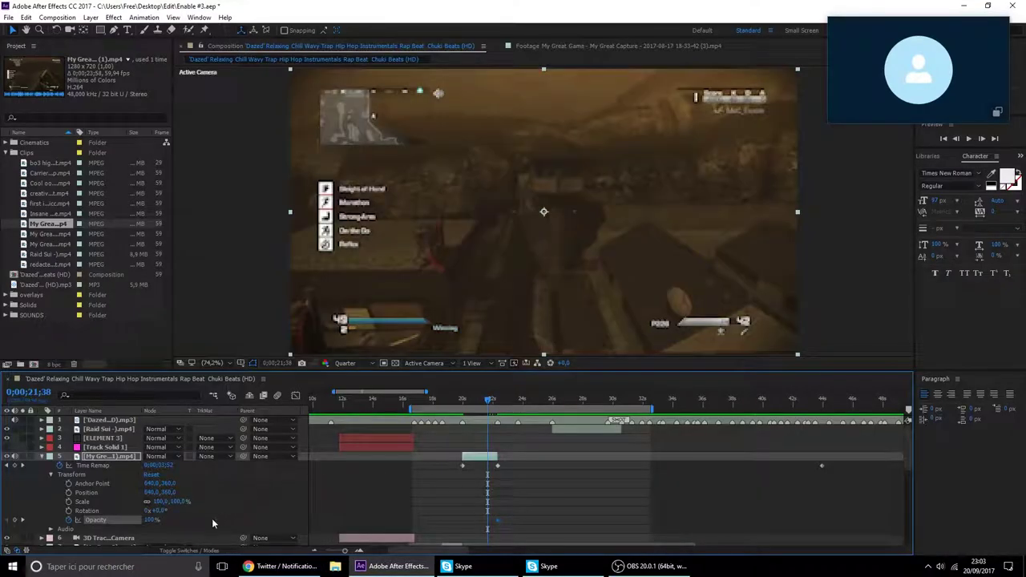
Fade the My Great Capture (1) clip's opacity to 32% at its end and preview the transition.
drag(151, 519, 76, 524)
drag(456, 403, 409, 405)
key(space)
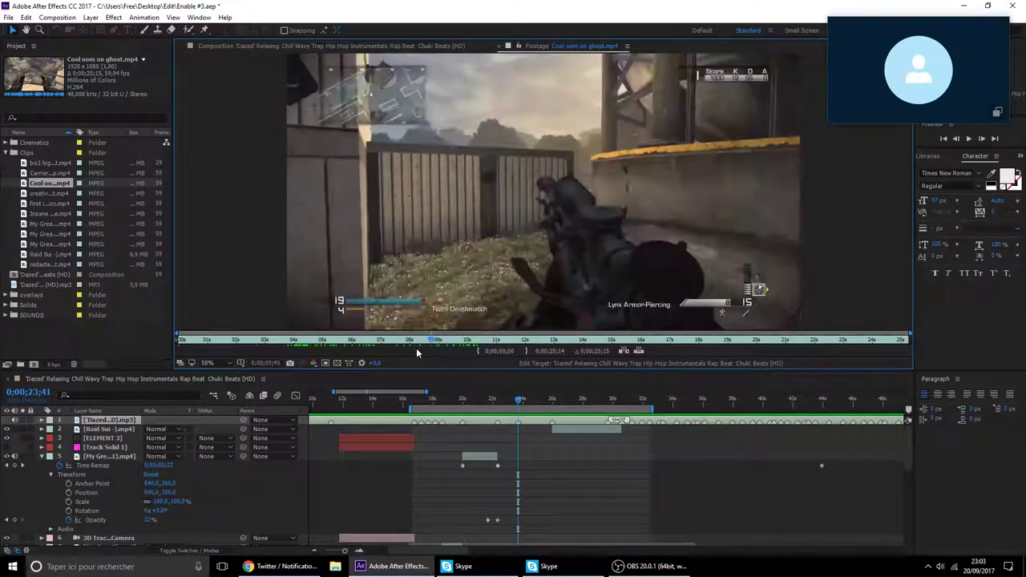
Scrub through the Cool oom on ghost.mp4 footage to examine the gameplay around the reload.
drag(416, 352, 352, 358)
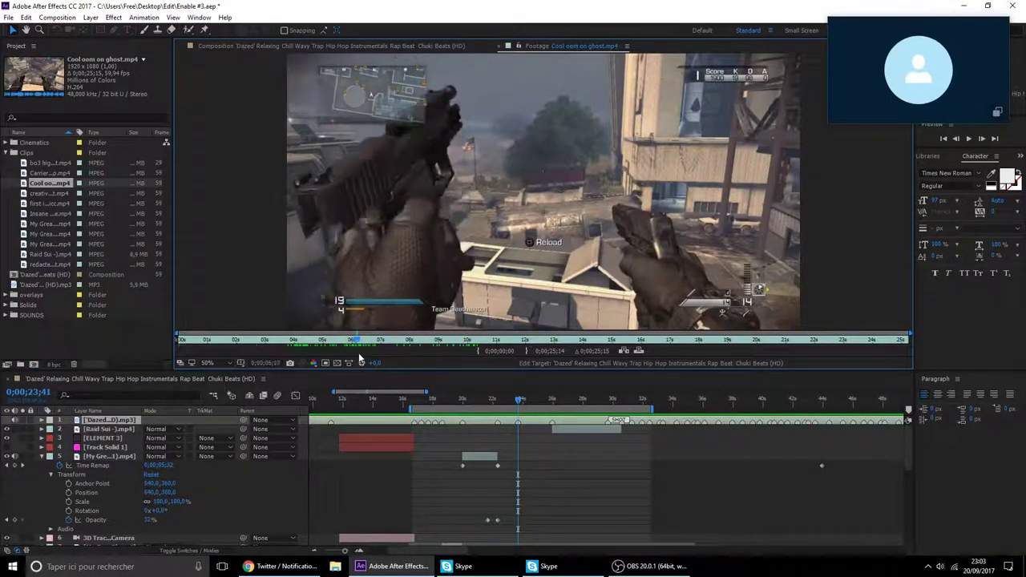
drag(370, 355, 384, 352)
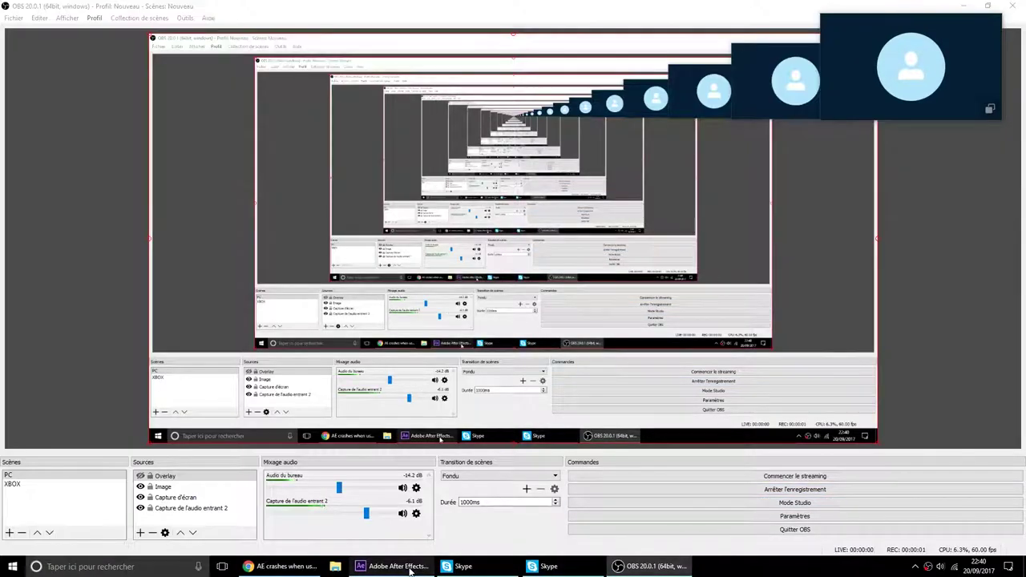
Switch to After Effects and play back the montage's intro cinematics with the song.
click(405, 566)
key(space)
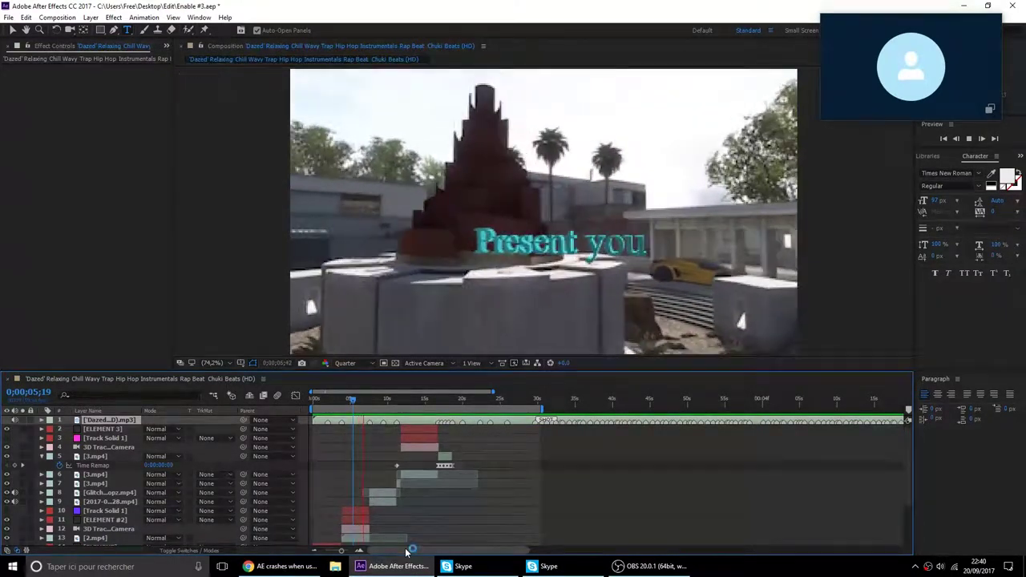
key(space)
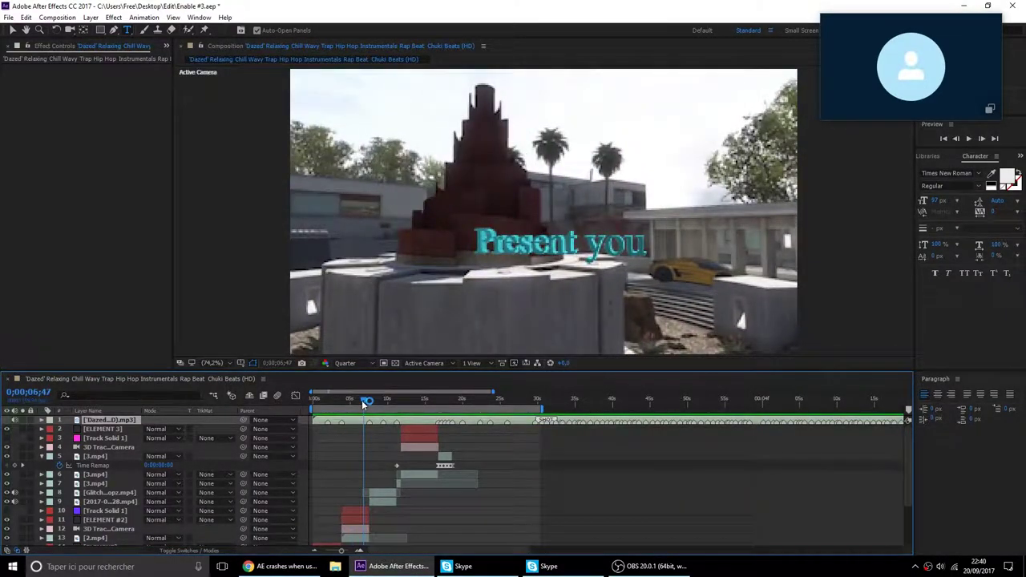
drag(363, 403, 438, 451)
key(space)
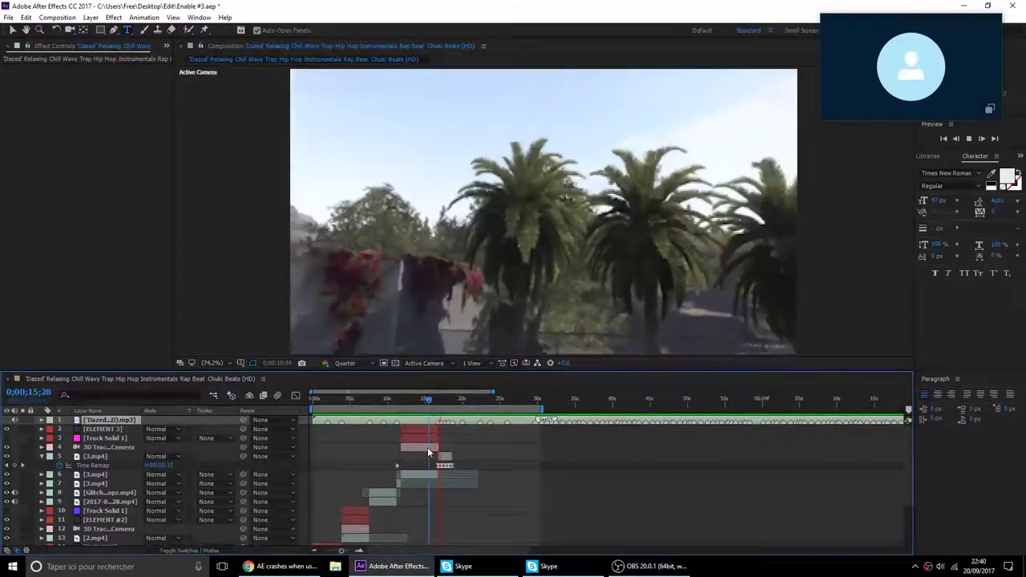
key(space)
Go to the song's SHOT marker at 0;00;29;39 and move the current time to the preceding marker at 0;00;25;58.
drag(451, 404, 535, 449)
right_click(536, 419)
click(583, 457)
click(358, 552)
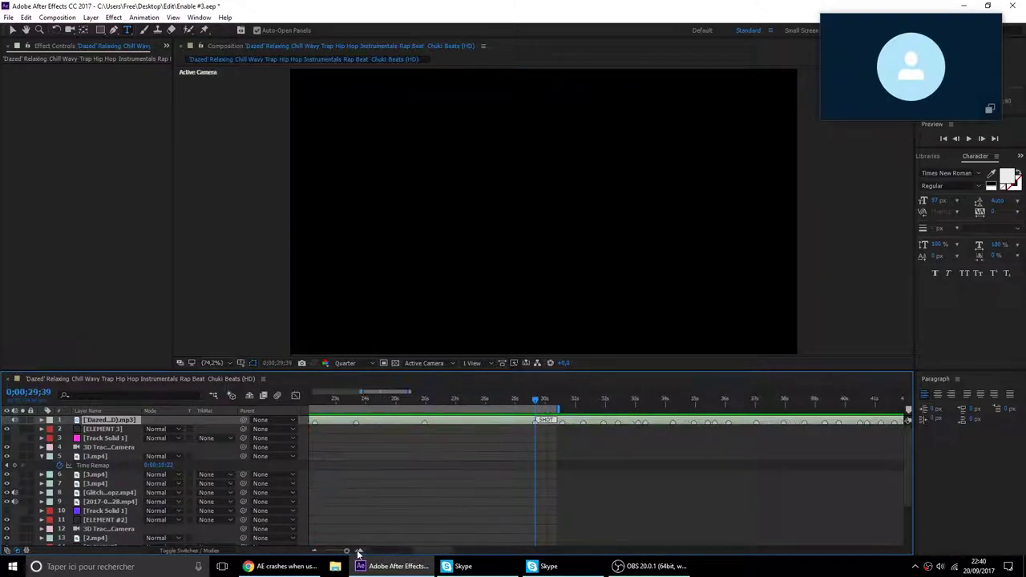
click(358, 552)
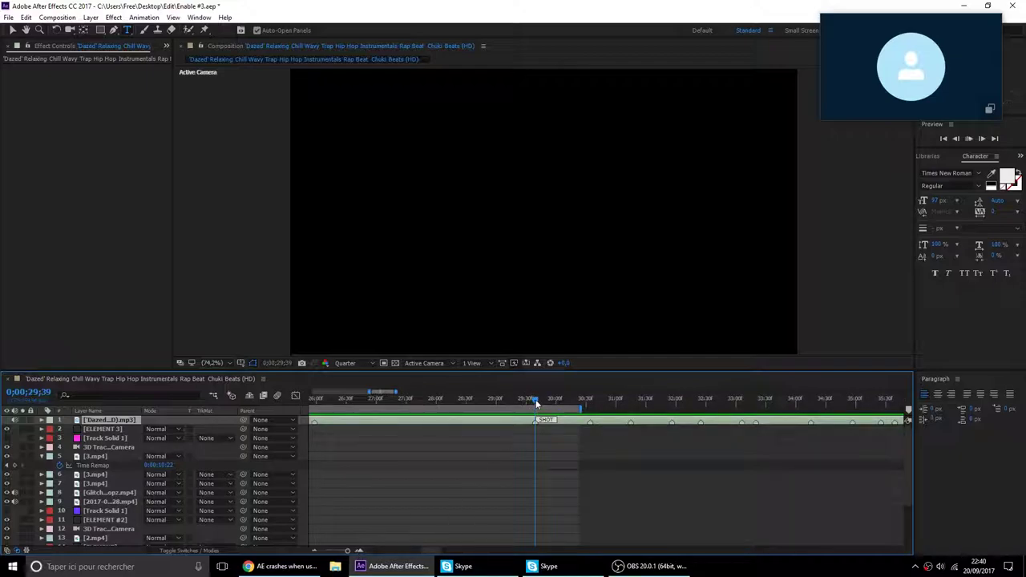
drag(534, 398, 316, 424)
right_click(317, 424)
click(374, 458)
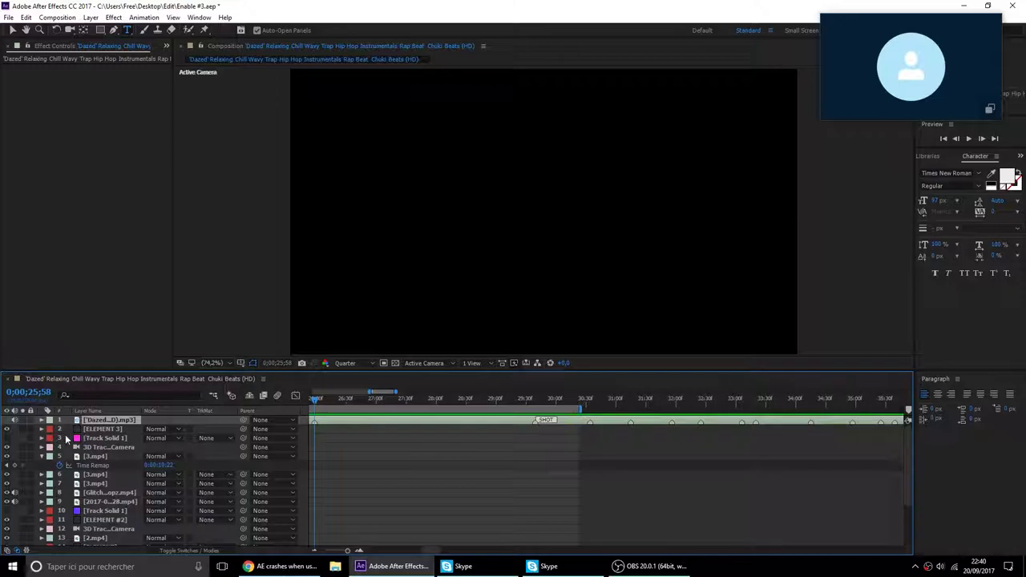
Add the Raid Sui clip from the Clips folder at 0;00;25;58 and place its layer directly below the song.
click(8, 46)
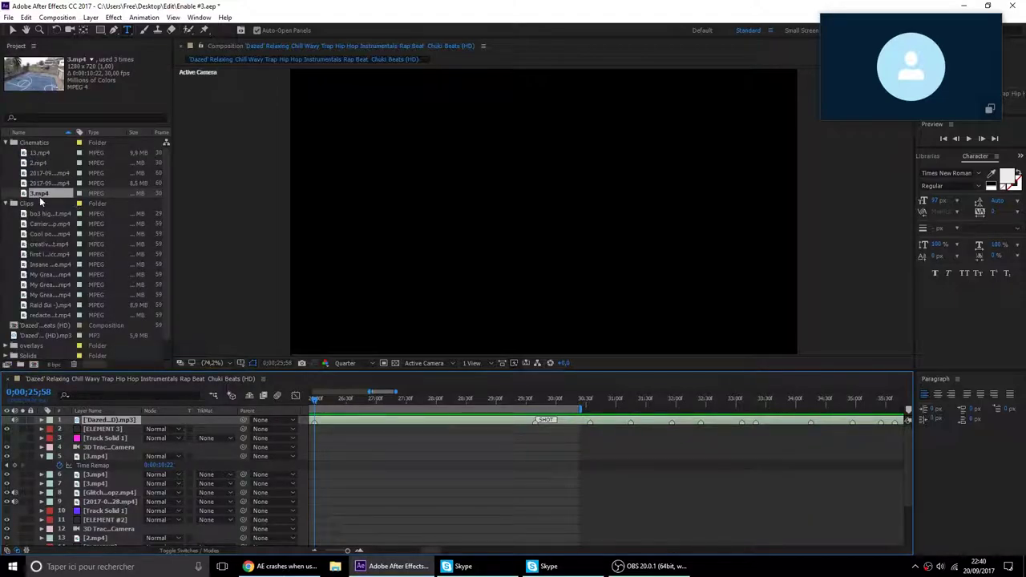
click(6, 144)
click(50, 194)
click(50, 204)
click(50, 224)
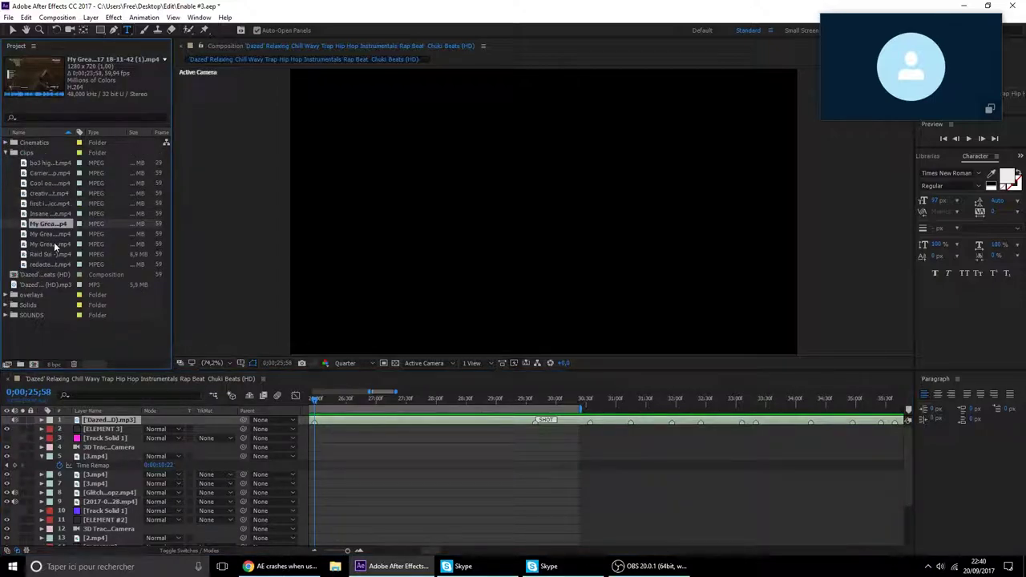
drag(54, 254, 542, 453)
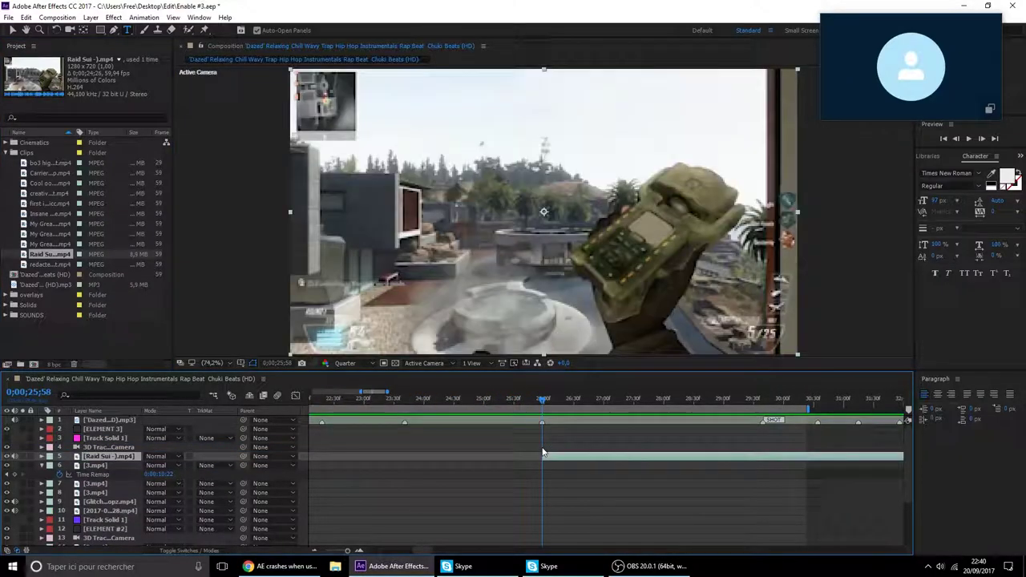
drag(95, 457, 104, 430)
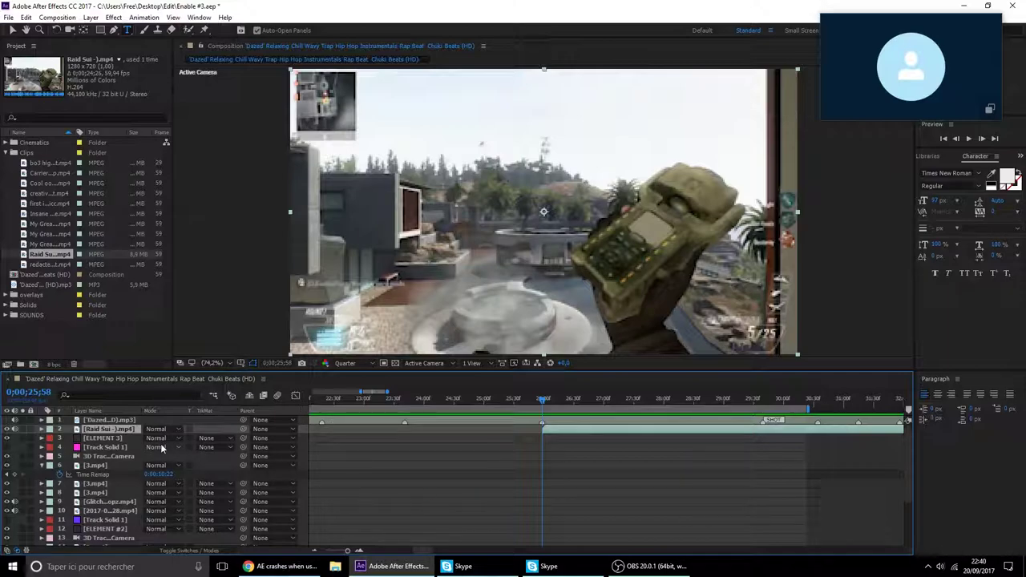
Enable time remapping on the Raid Sui clip and set its first keyframe to 0;00;02;11.
key(ctrl+alt+t)
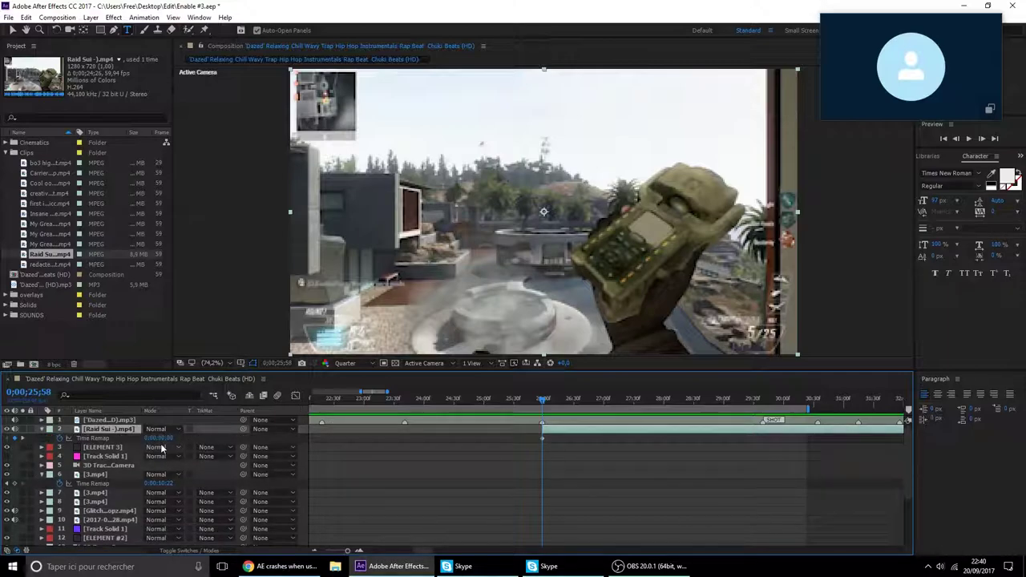
drag(153, 438, 227, 433)
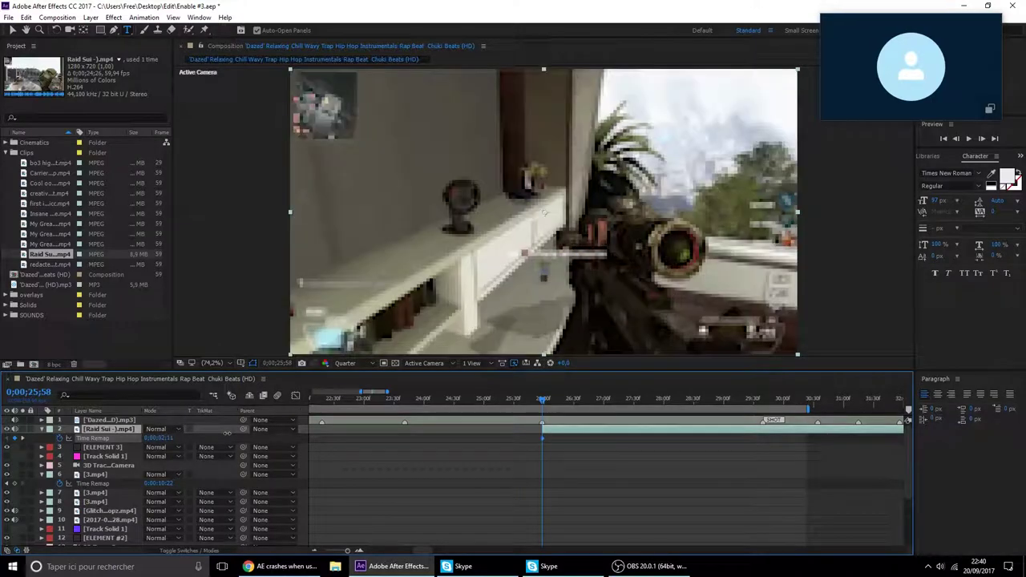
Set the Raid Sui clip's Time Remap to 0;00;04;25 at the SHOT marker so the gunshot lands on the beat.
right_click(762, 423)
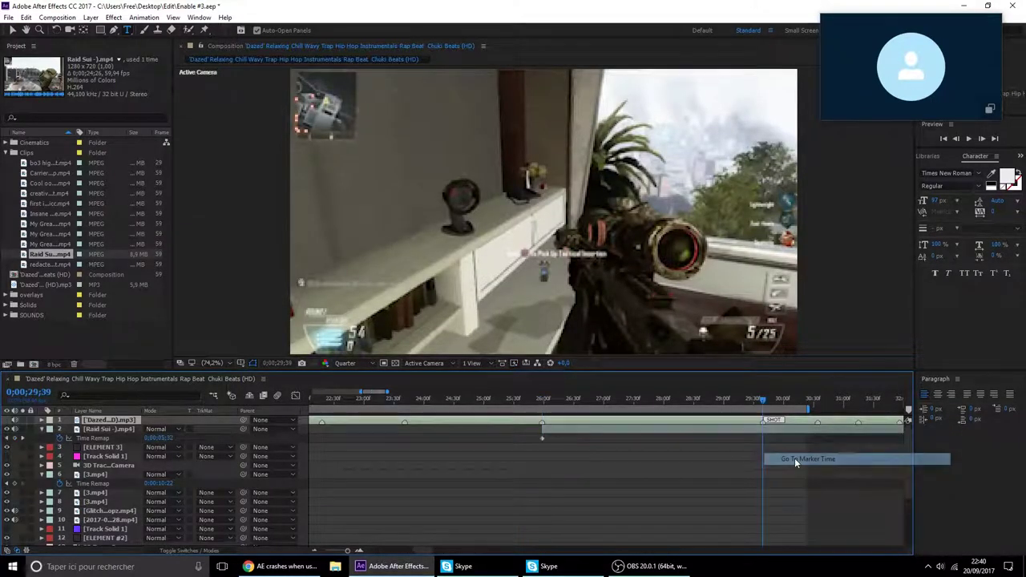
click(794, 458)
drag(166, 439, 130, 437)
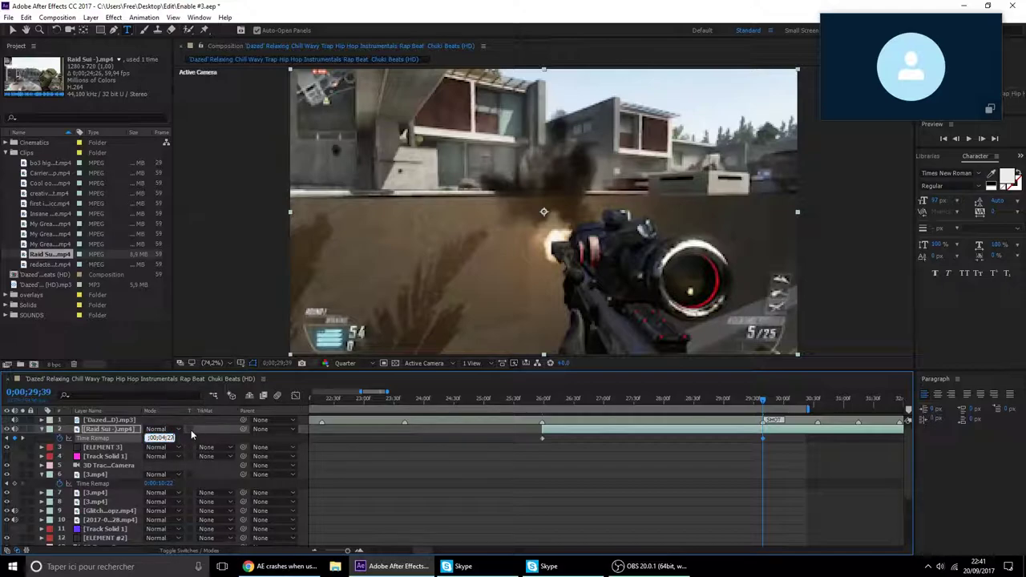
key(BackSpace)
text(8)
key(Return)
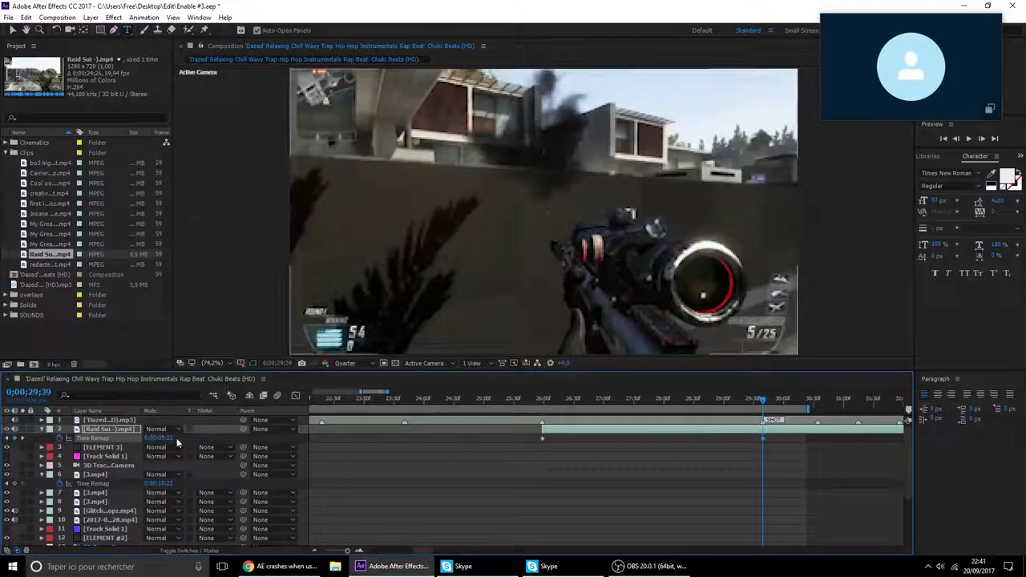
click(163, 437)
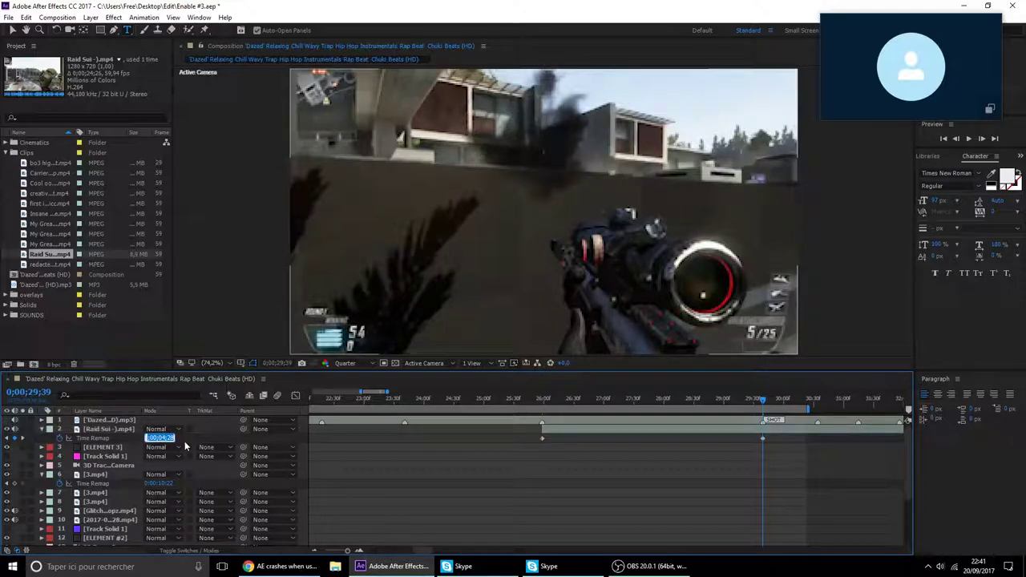
click(173, 439)
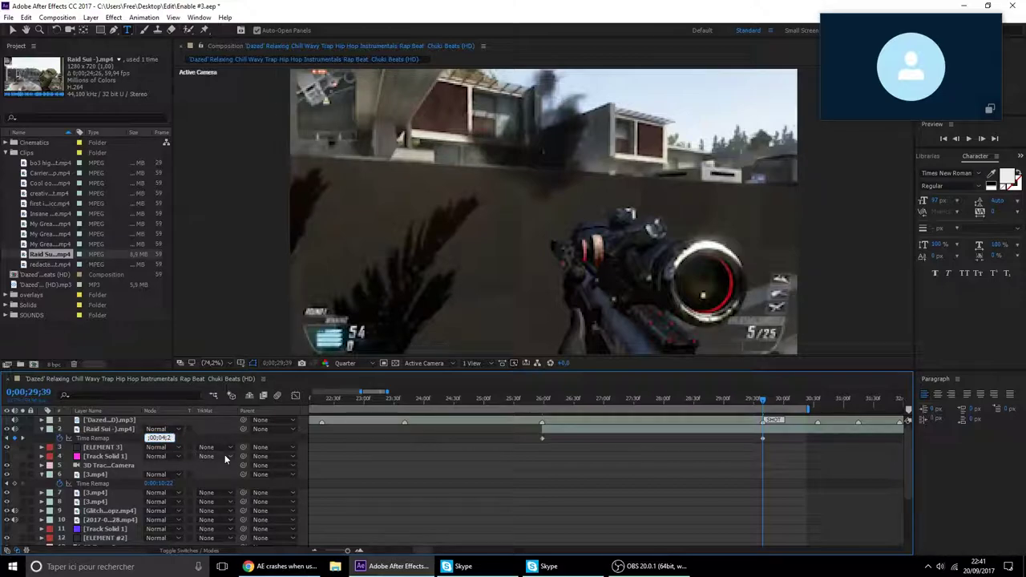
key(Return)
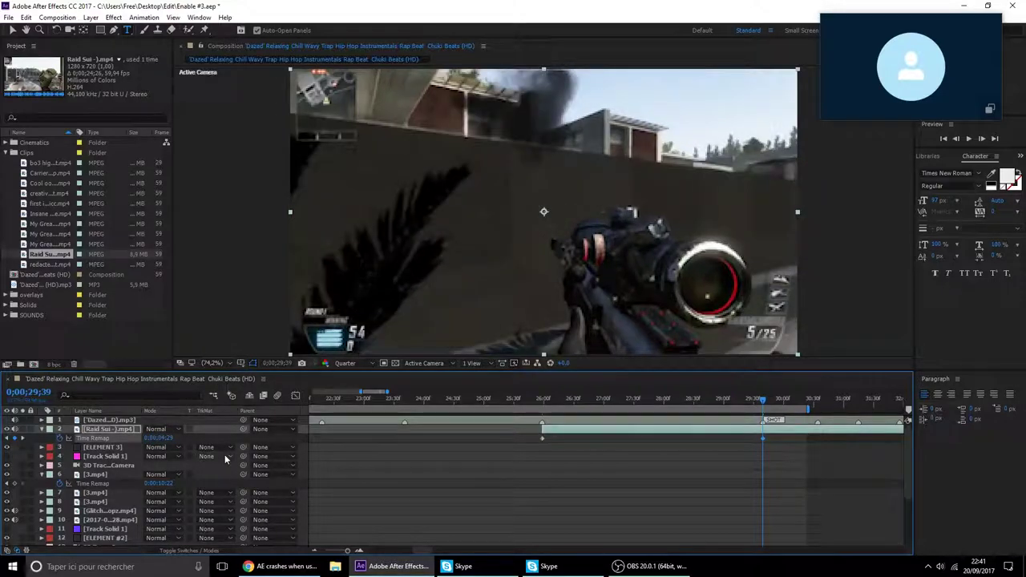
drag(153, 438, 155, 441)
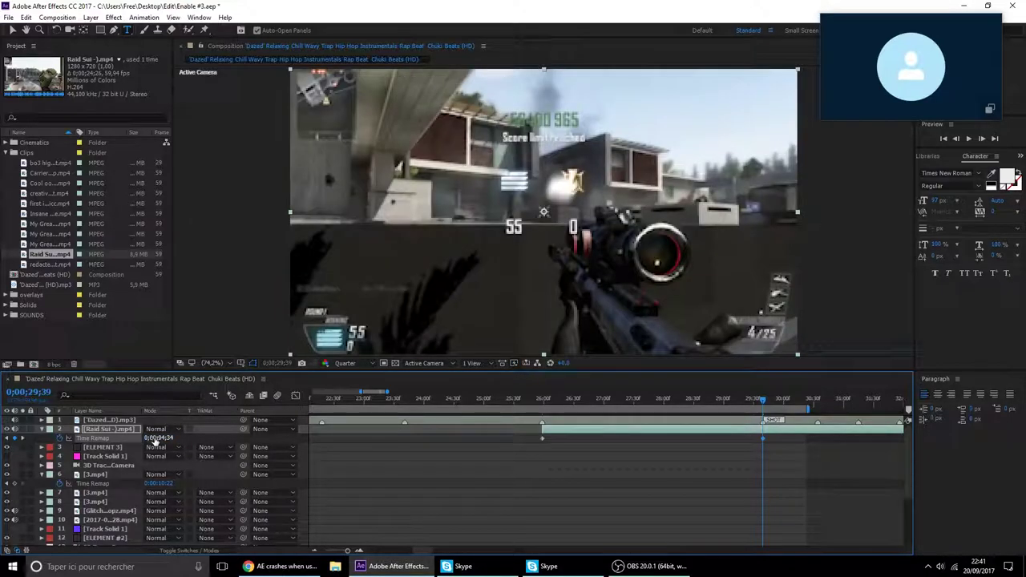
click(154, 438)
drag(163, 449, 176, 483)
Try to split the Raid Sui clip at the SHOT marker and delete the part after it.
key(ctrl+shift+d)
key(Delete)
drag(807, 458, 498, 433)
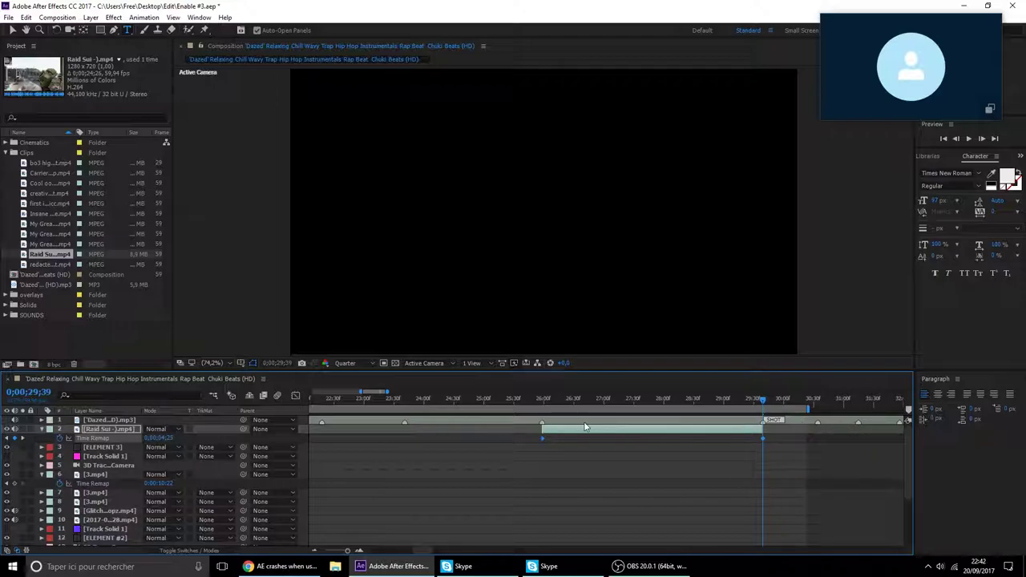
key(ctrl+shift+d)
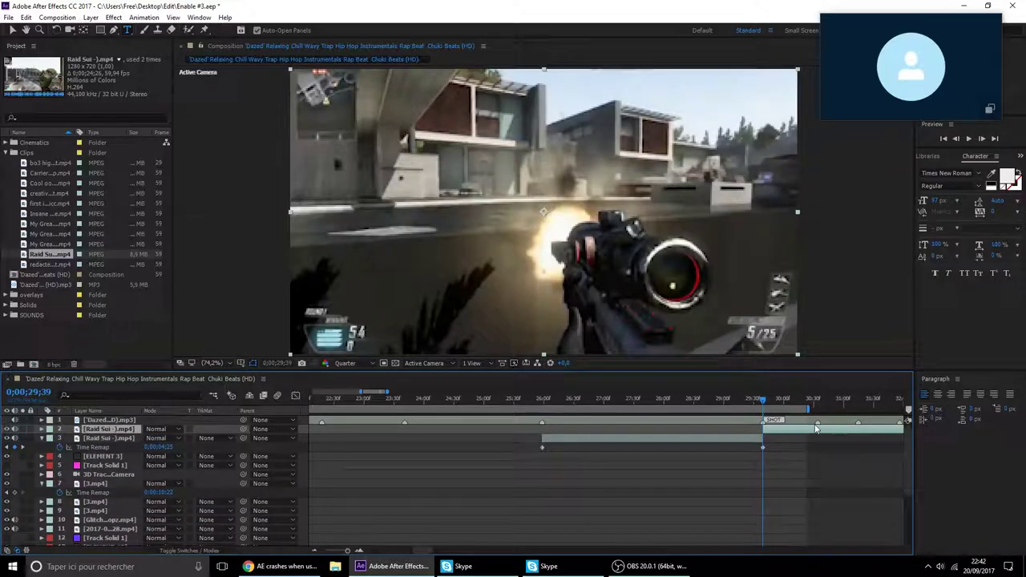
key(ctrl+z)
Keyframe the Raid Sui clip's Time Remap at the song marker at 0;00;30;34 and remove the part after it.
right_click(817, 423)
click(841, 454)
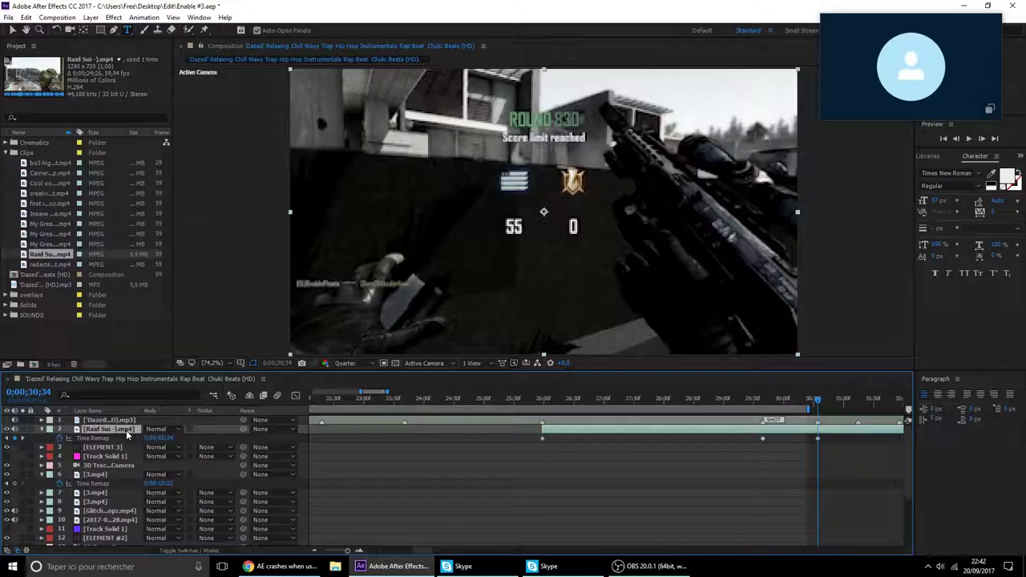
key(ctrl+shift+d)
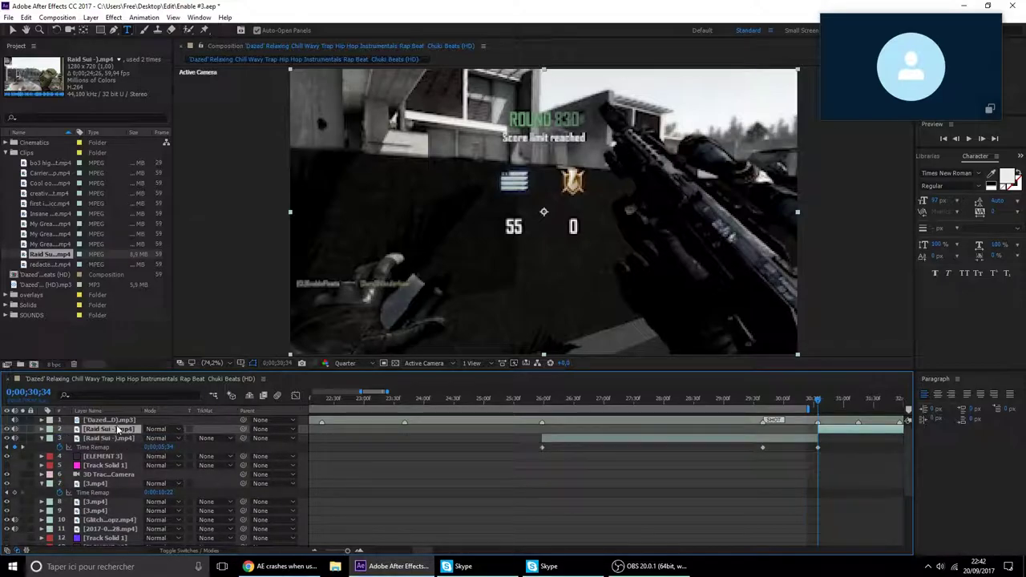
key(ctrl+z)
Return the current time to the song marker at 0;00;25;58 where the Raid Sui clip starts.
drag(658, 397, 545, 420)
right_click(542, 420)
click(599, 454)
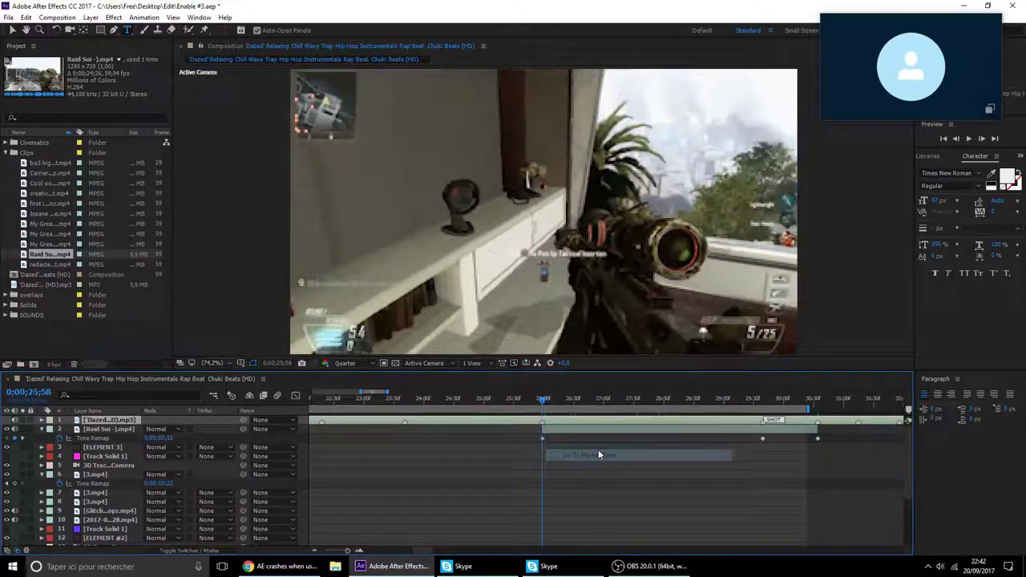